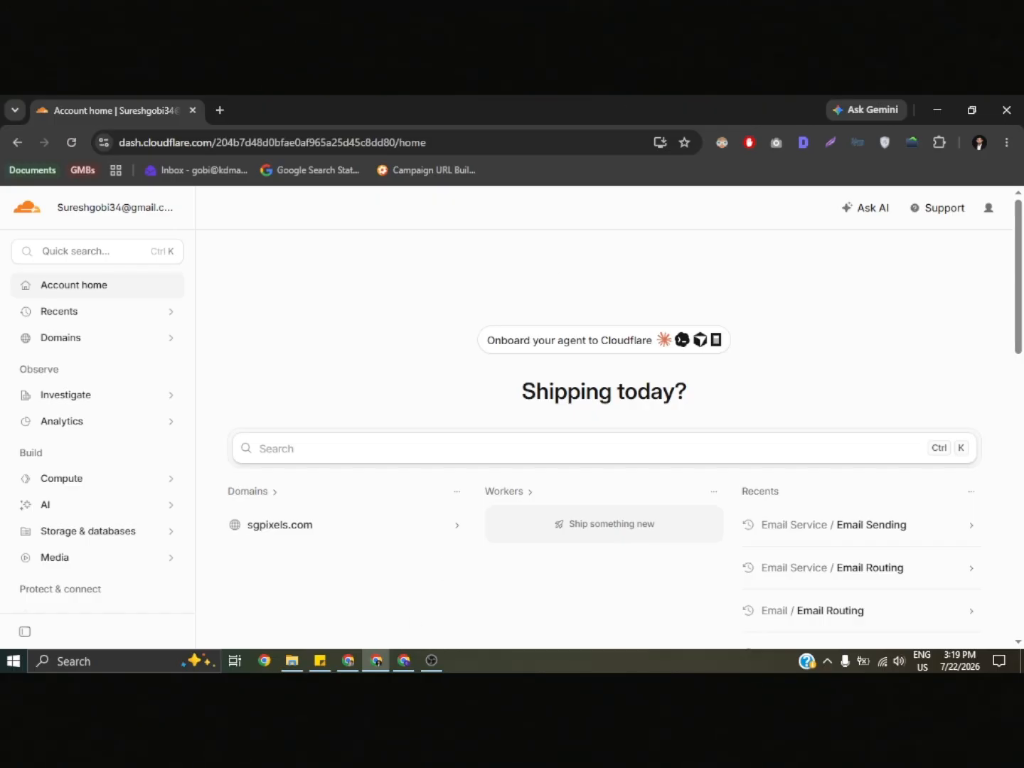
- View the Email Sending page from the recently visited pages
left_click(431, 660)
left_click(859, 524)
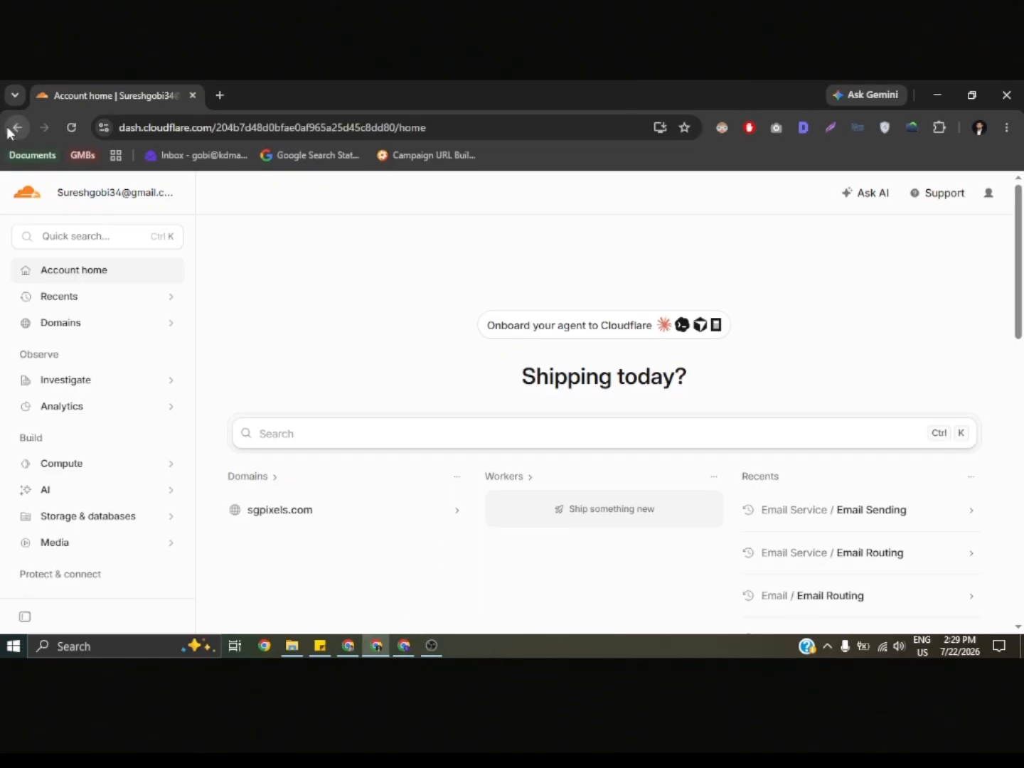
left_click(14, 143)
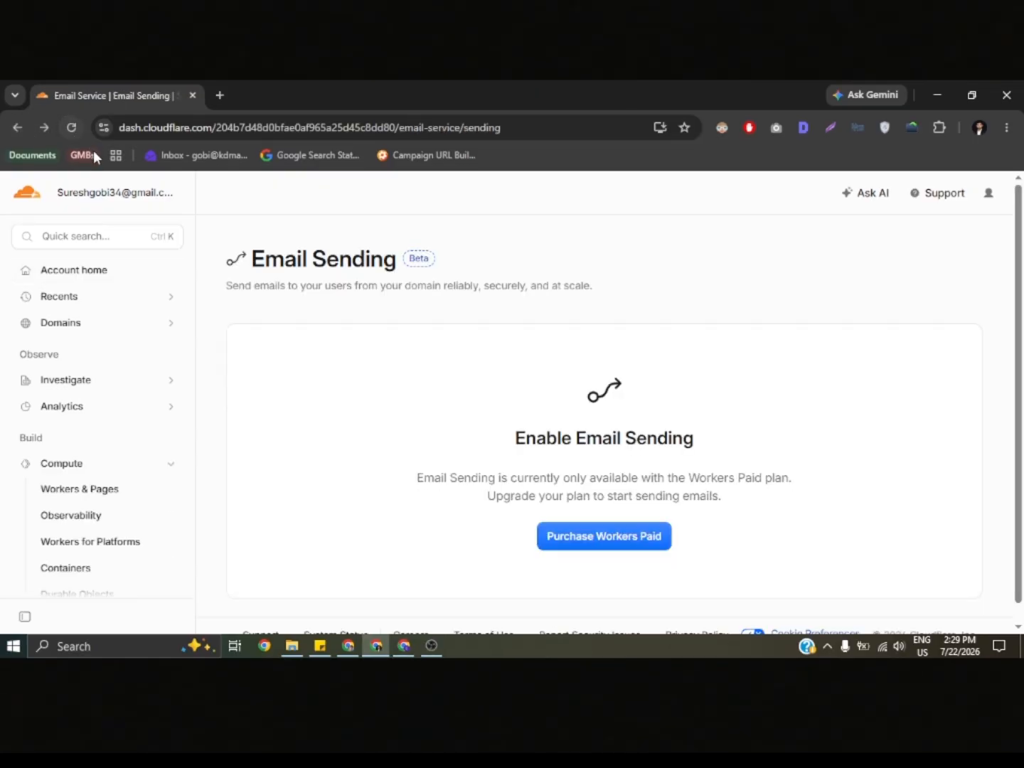
- Return to the account home and open the sgpixels.com domain from the domains overview
left_click(108, 278)
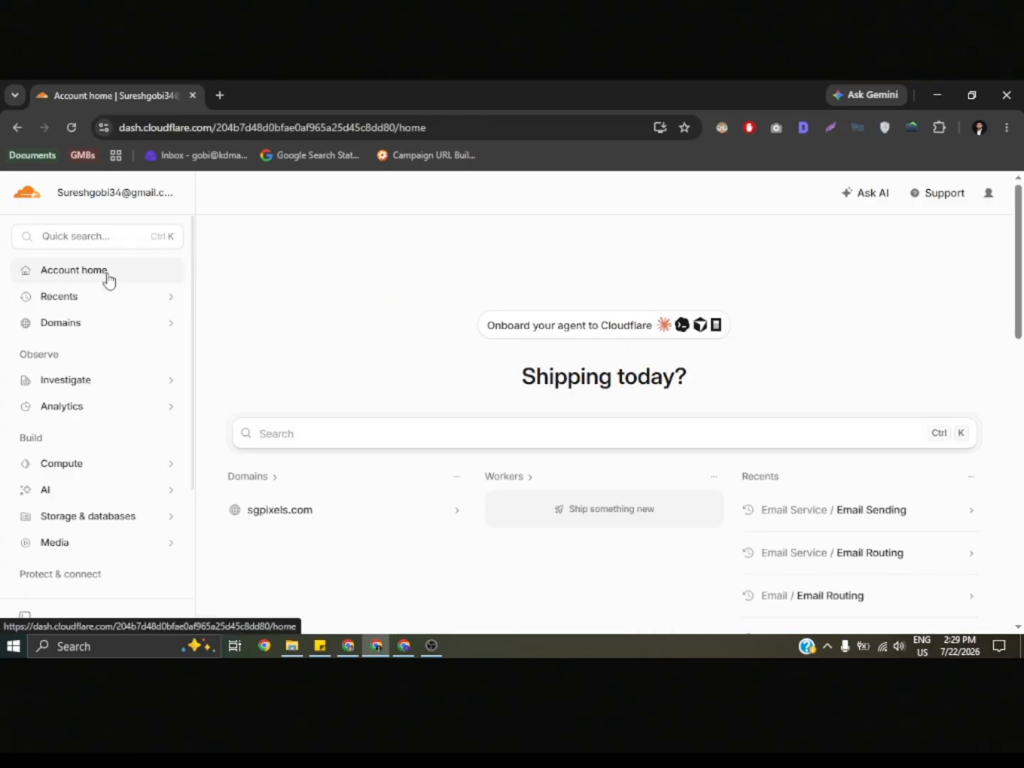
scroll(313, 363, "down", 2)
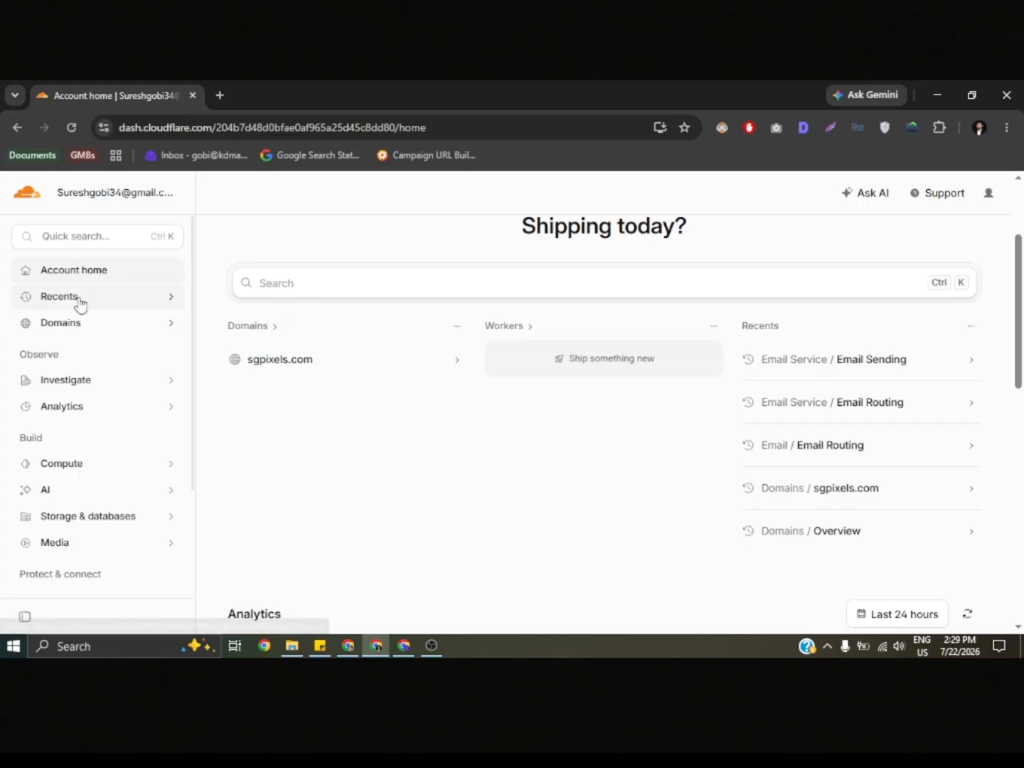
left_click(71, 326)
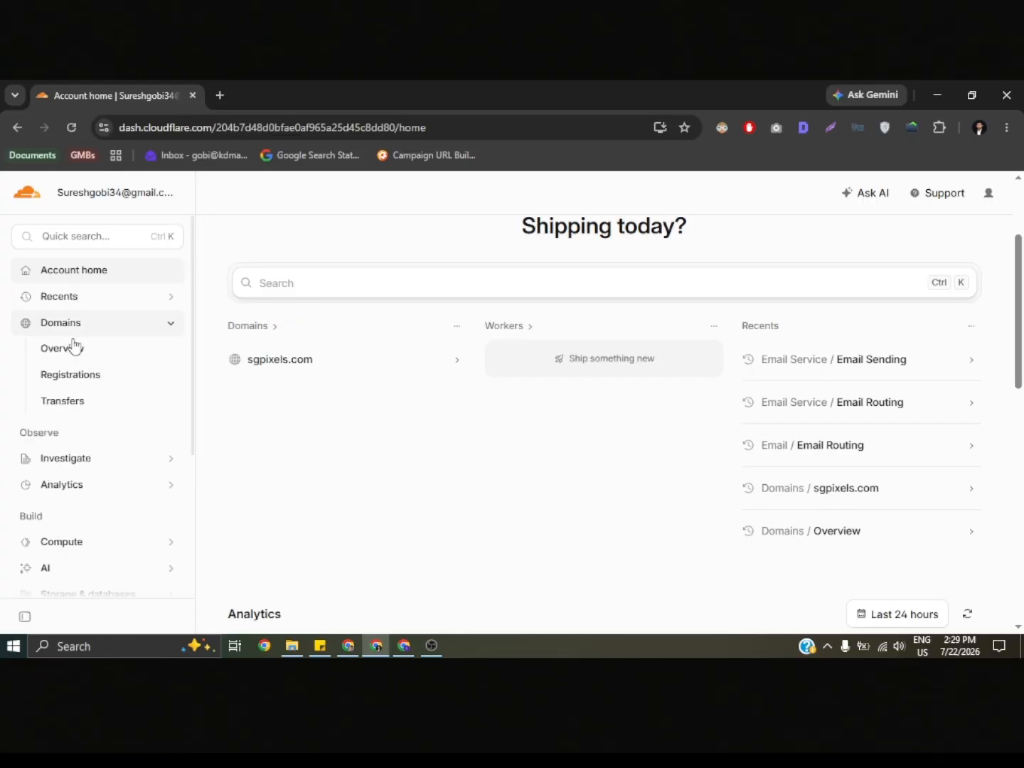
left_click(73, 354)
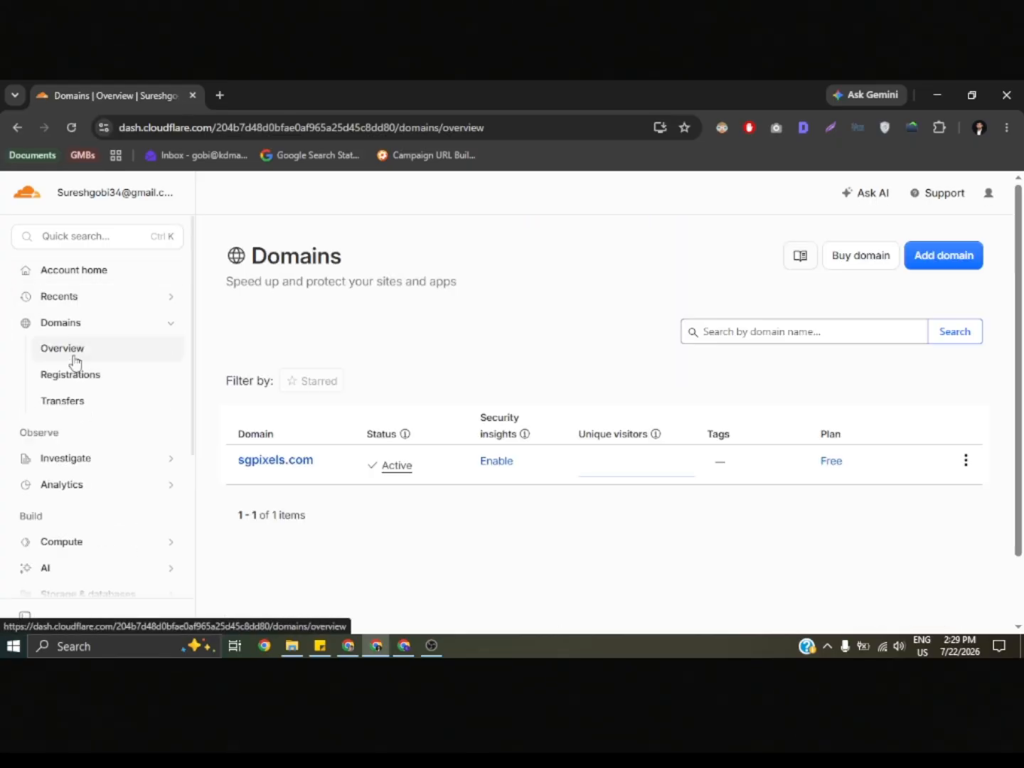
left_click(276, 461)
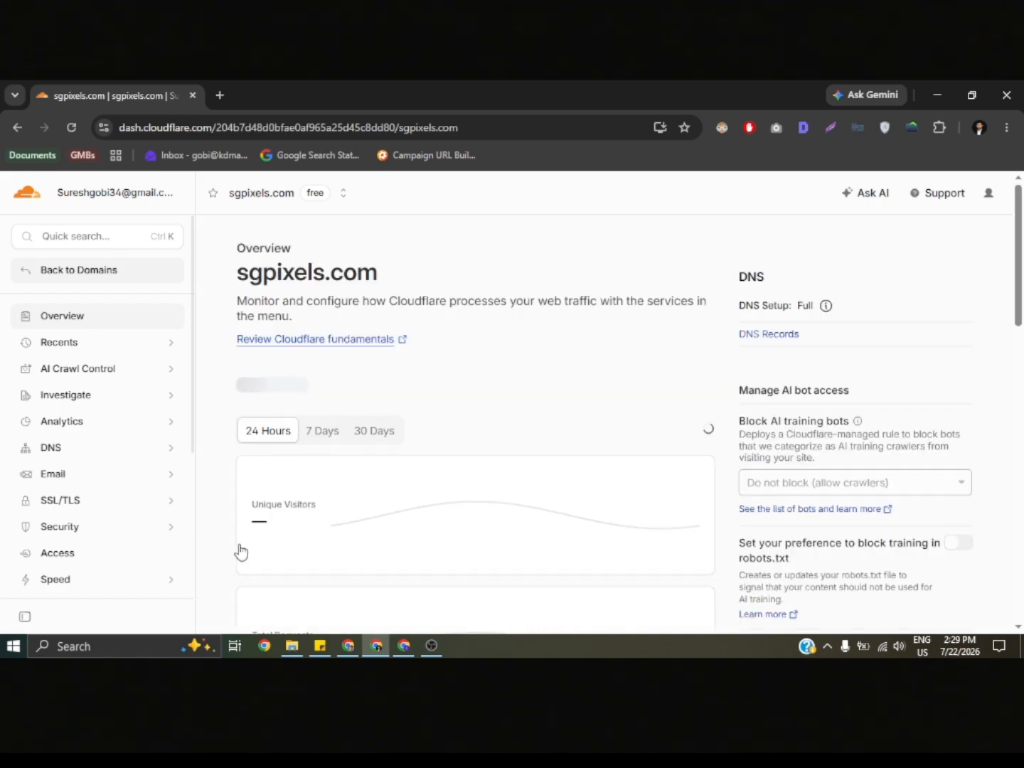
- Open the Email Routing page of the sgpixels.com domain
scroll(227, 465, "down", 1)
scroll(226, 465, "up", 1)
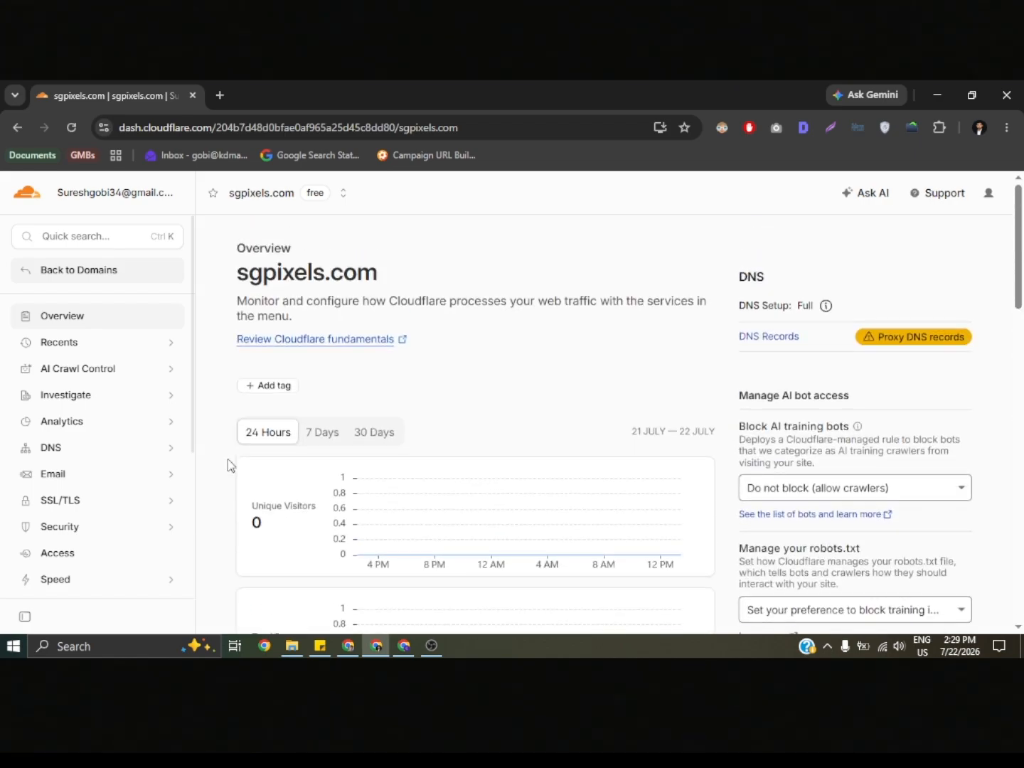
left_click(139, 481)
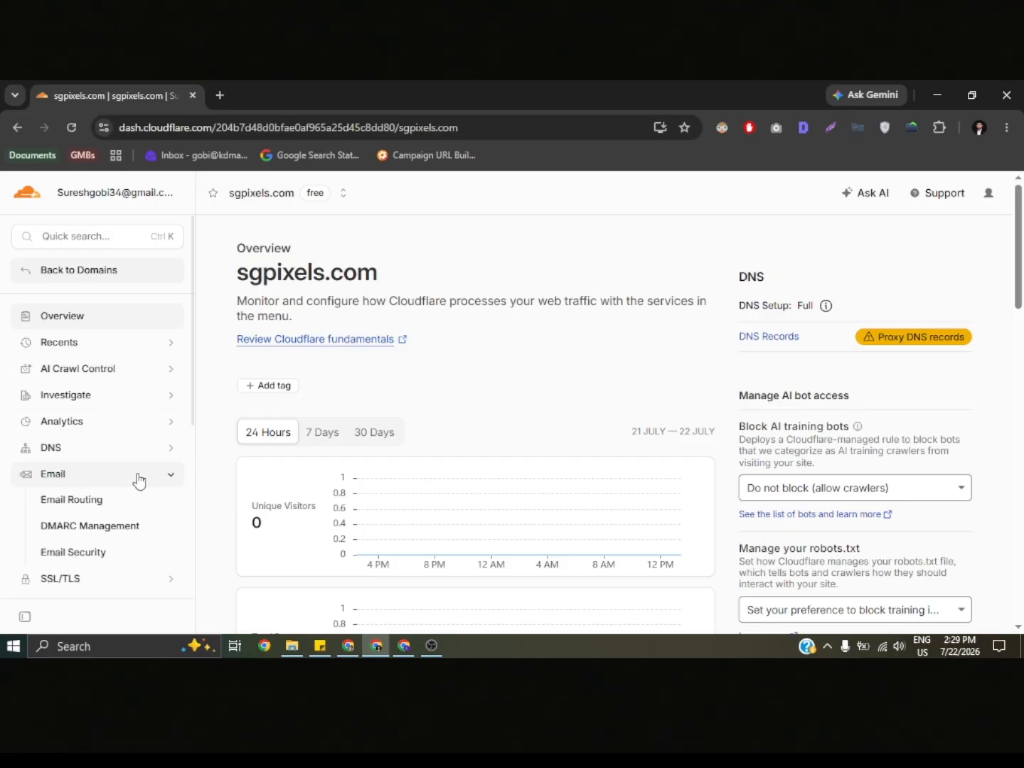
left_click(137, 509)
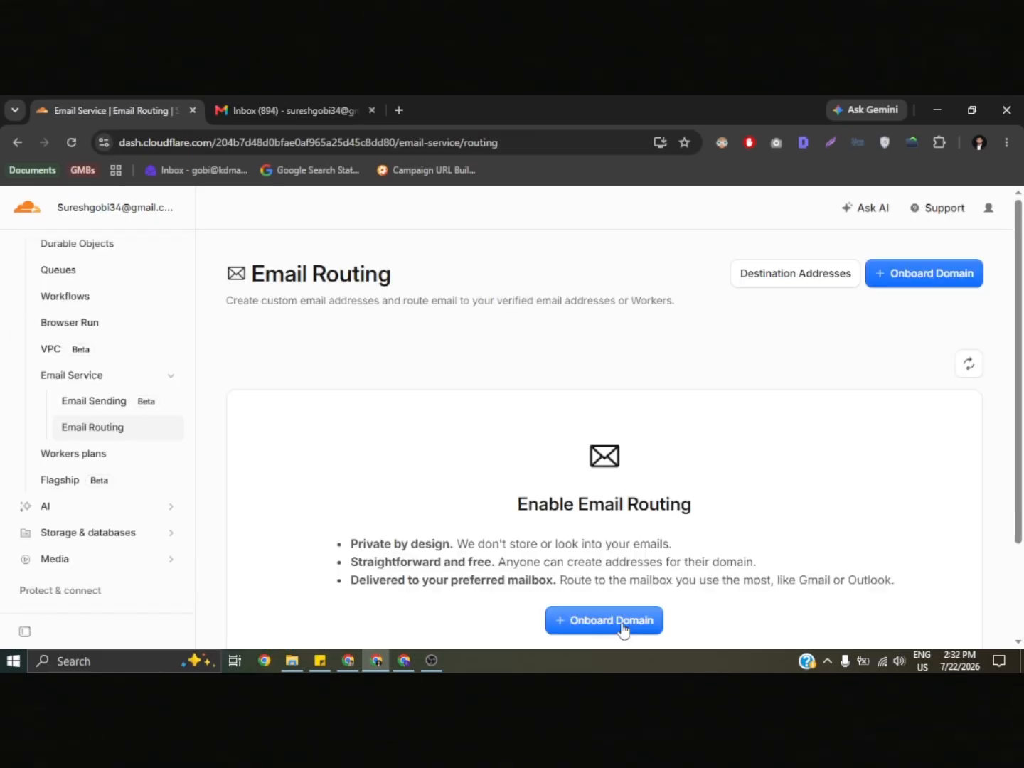
- Choose sgpixels.com as the Email Routing zone, review its MX and TXT records, and activate routing
left_click(621, 627)
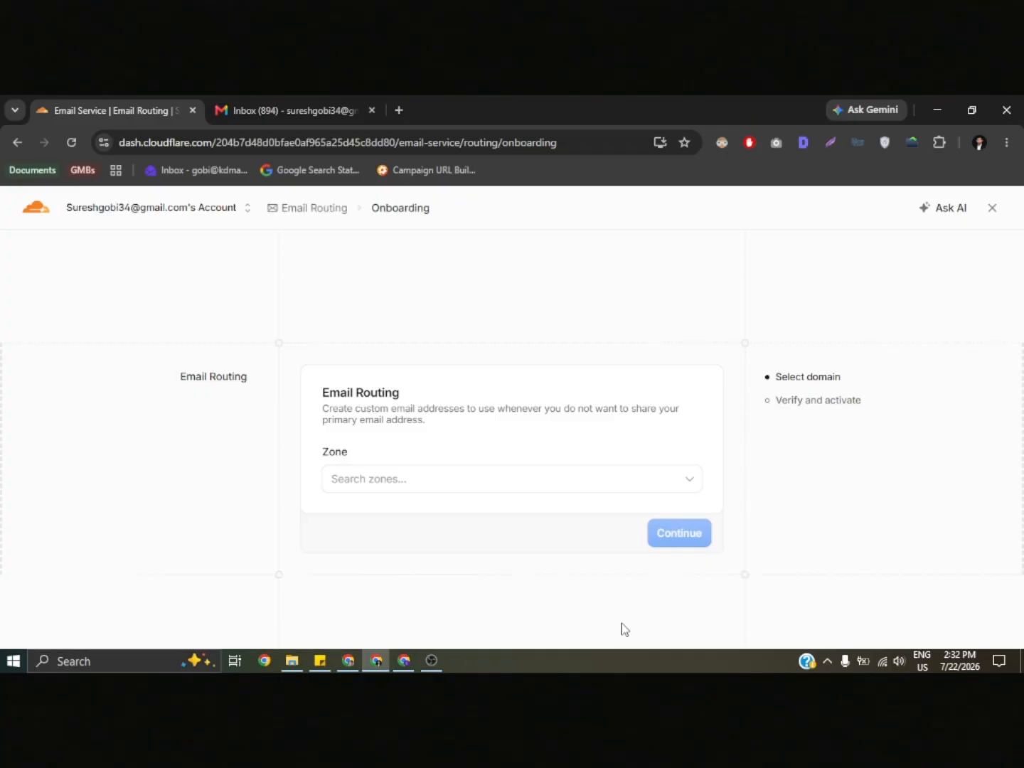
left_click(604, 486)
left_click(490, 517)
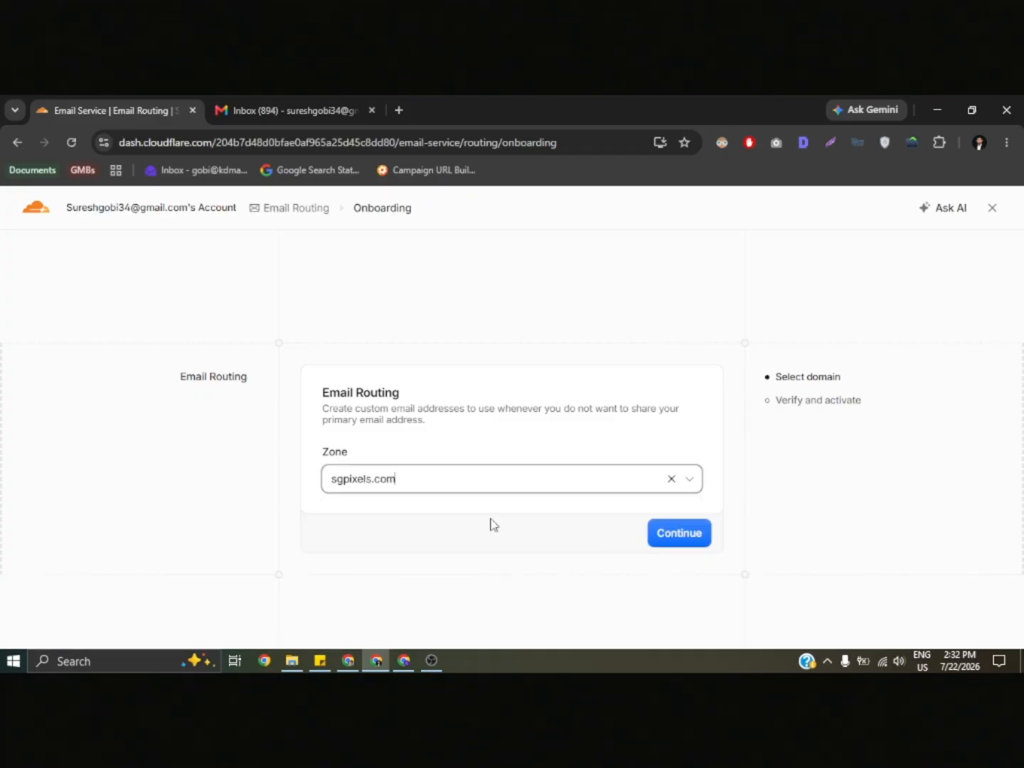
left_click(699, 531)
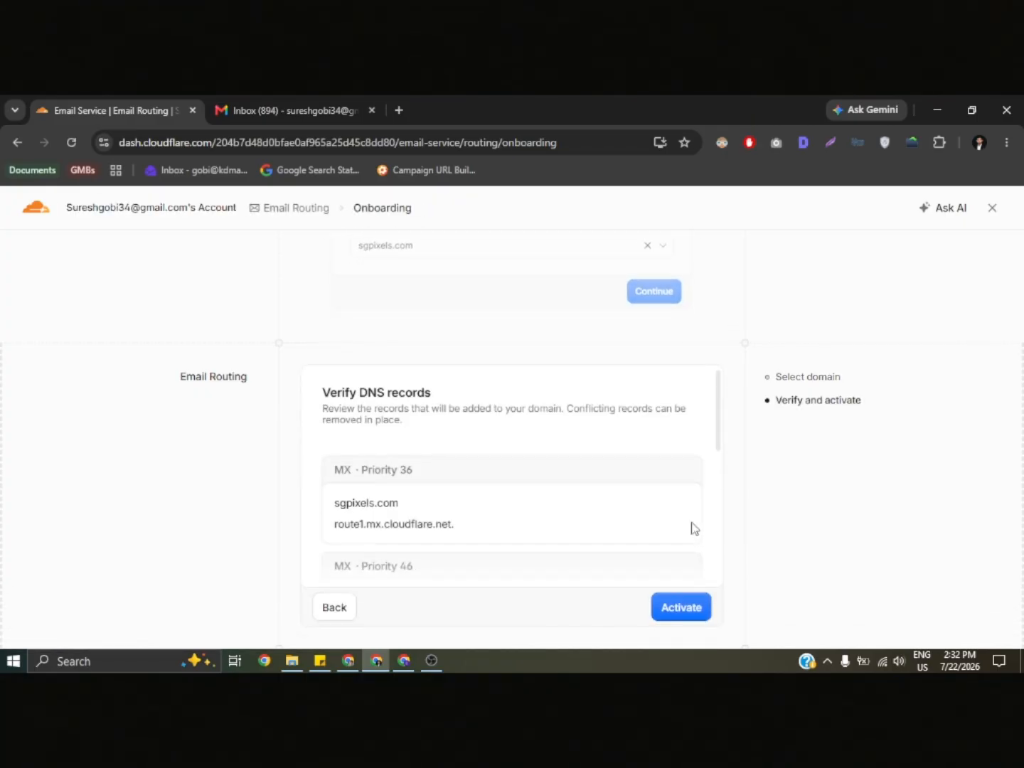
scroll(578, 458, "down", 2)
scroll(639, 522, "down", 5)
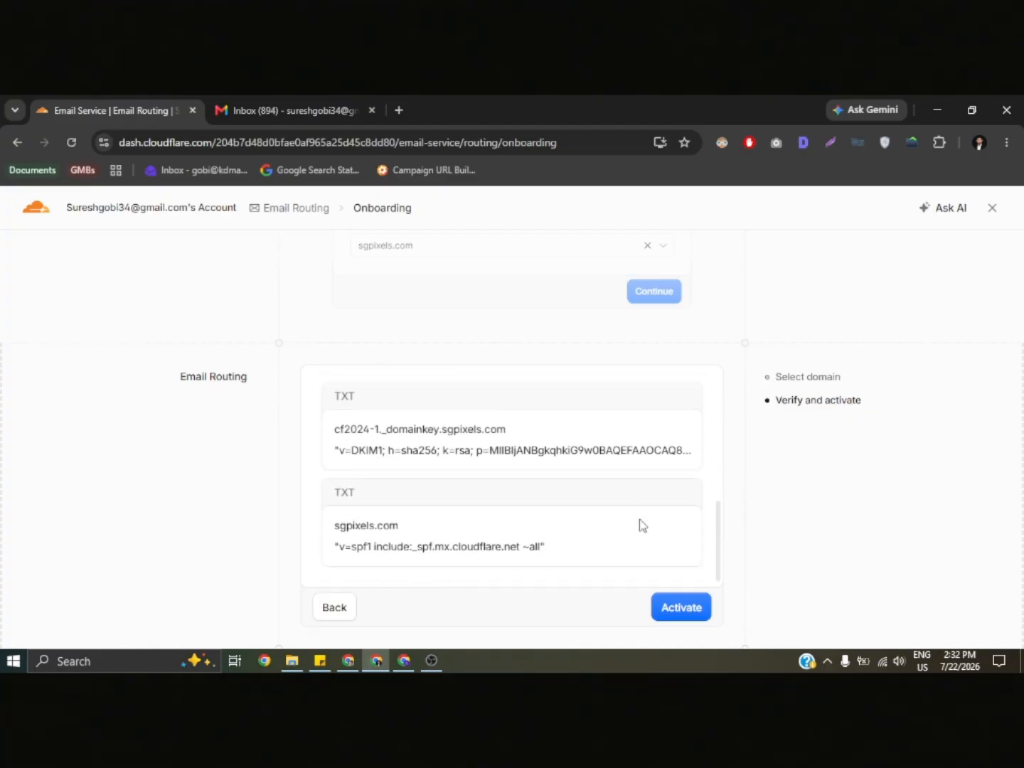
left_click(681, 607)
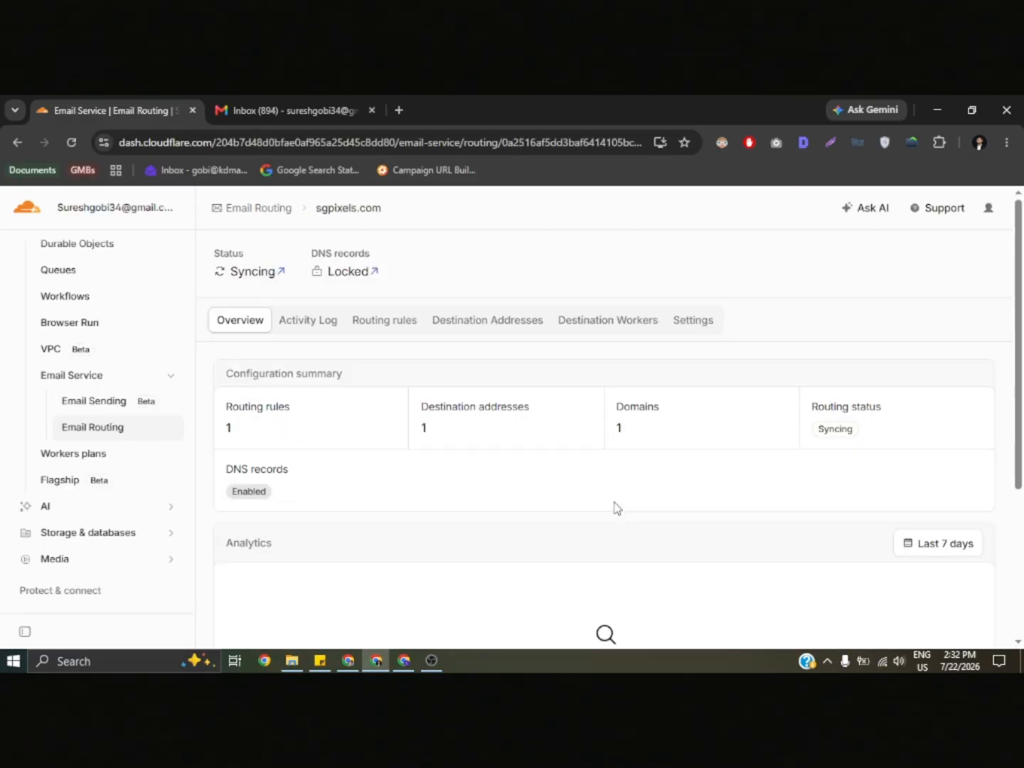
- Review the configuration summary and routing status on the domain's Email Routing overview
scroll(616, 507, "down", 2)
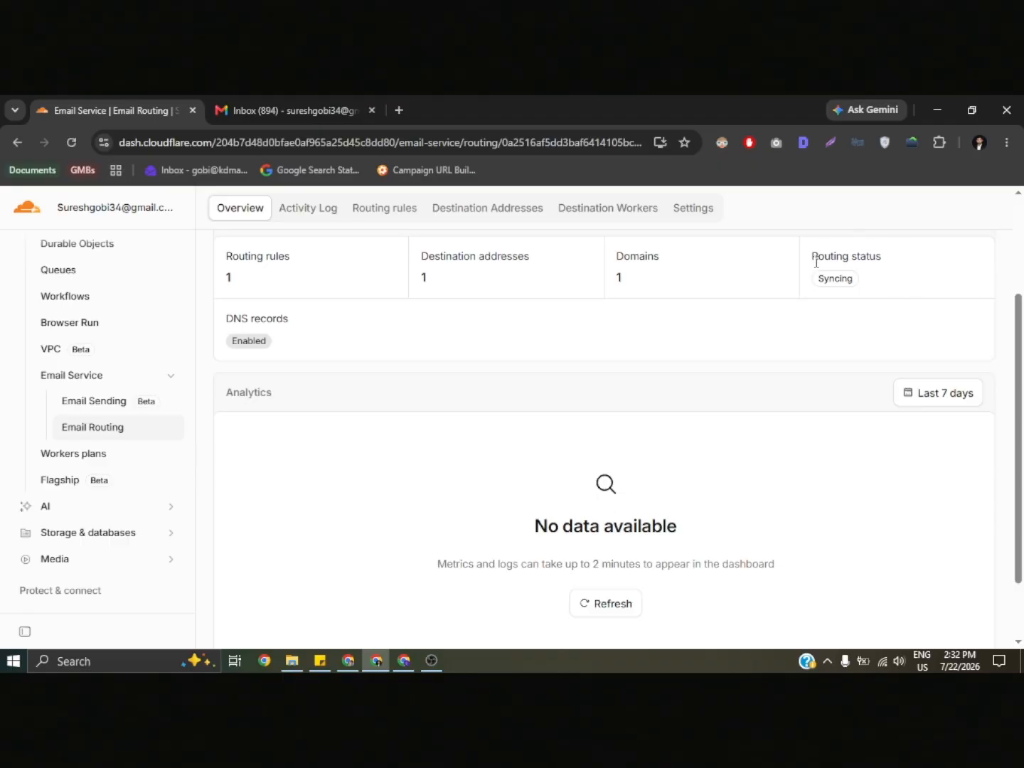
left_click_drag(811, 285, 868, 290)
scroll(483, 416, "up", 1)
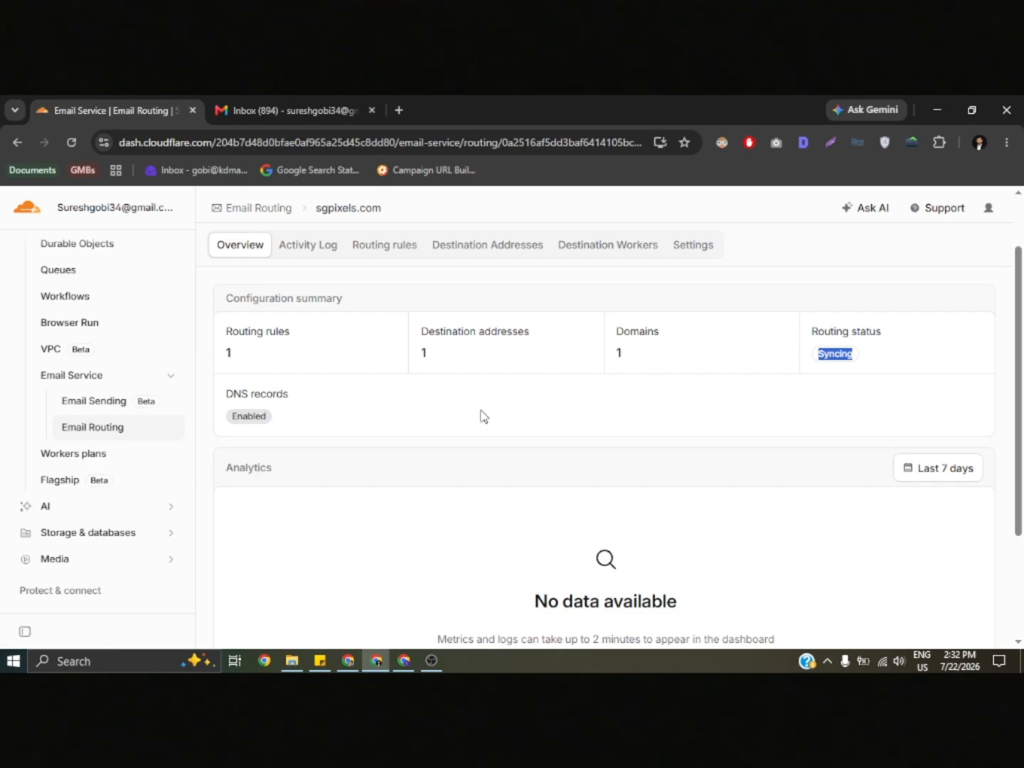
left_click(483, 415)
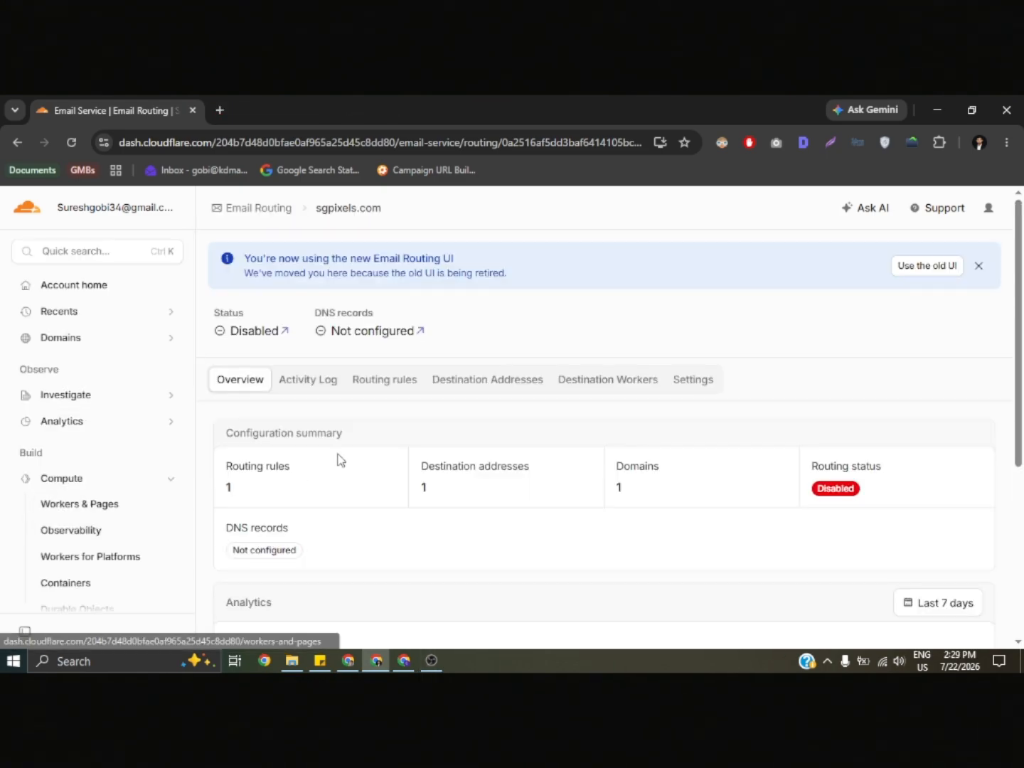
- Check the service status and DNS records state, and dismiss the notice about the new Email Routing UI
scroll(898, 322, "down", 3)
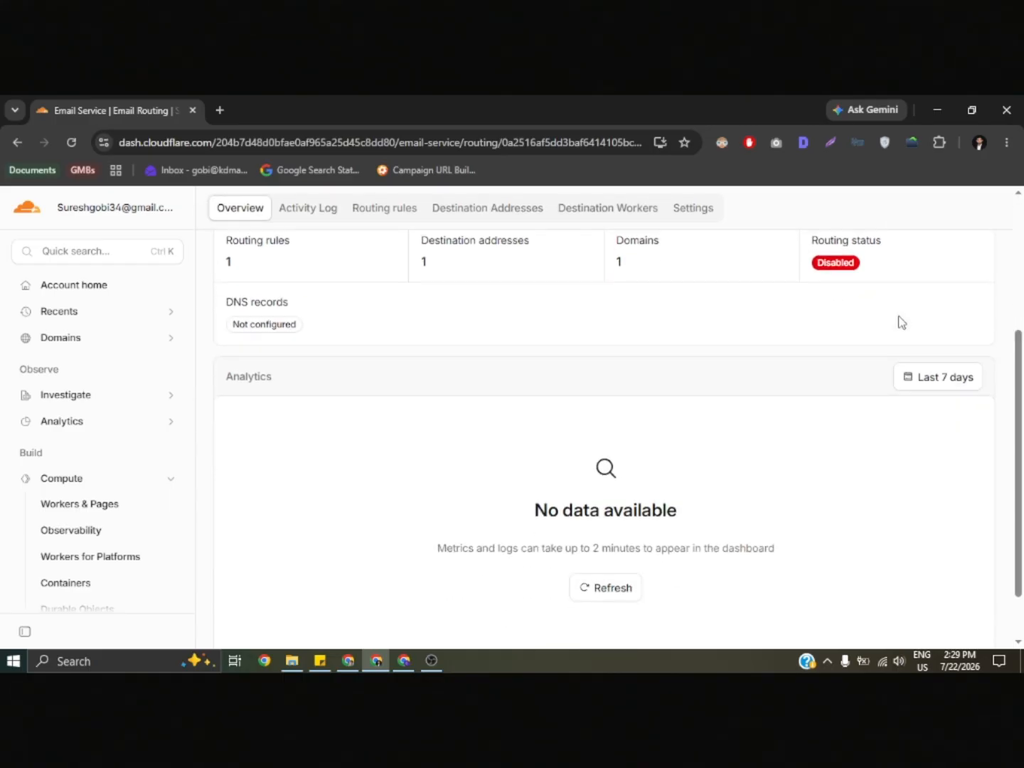
scroll(898, 323, "up", 2)
scroll(898, 322, "up", 1)
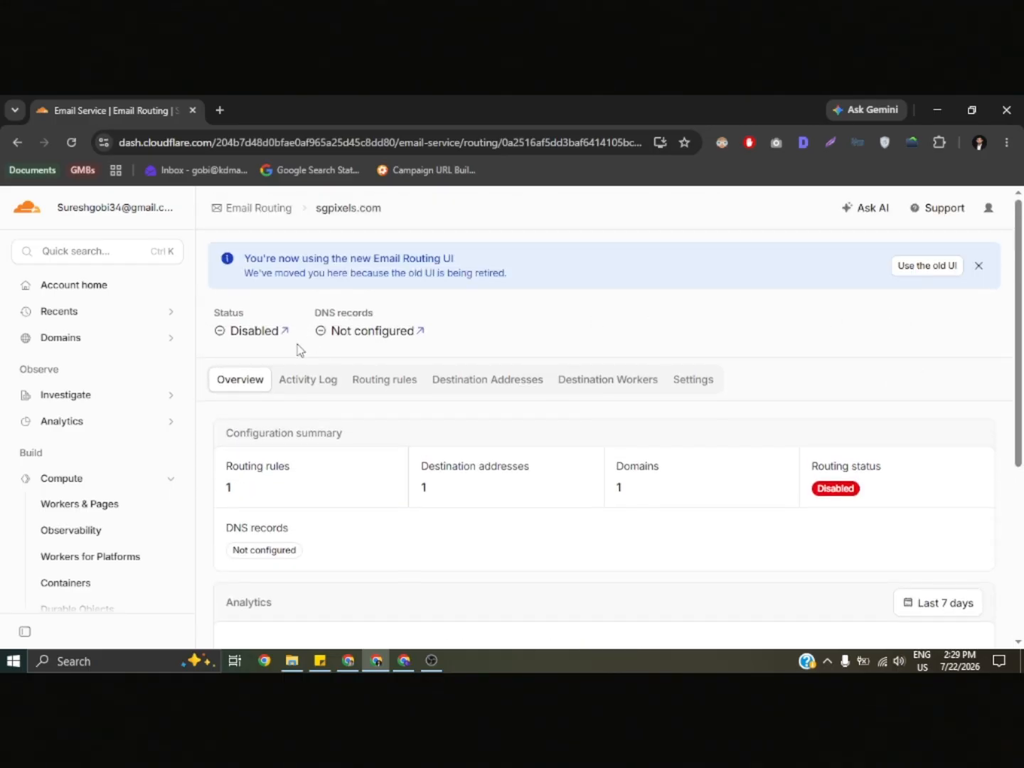
mouse_move(321, 338)
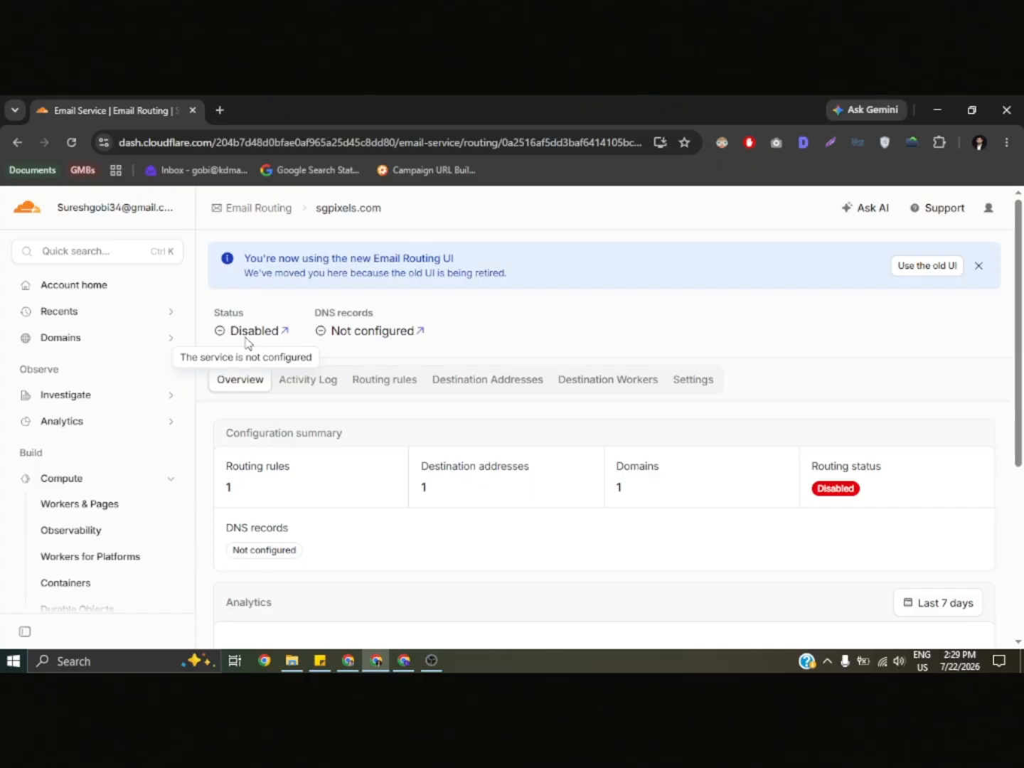
left_click(977, 267)
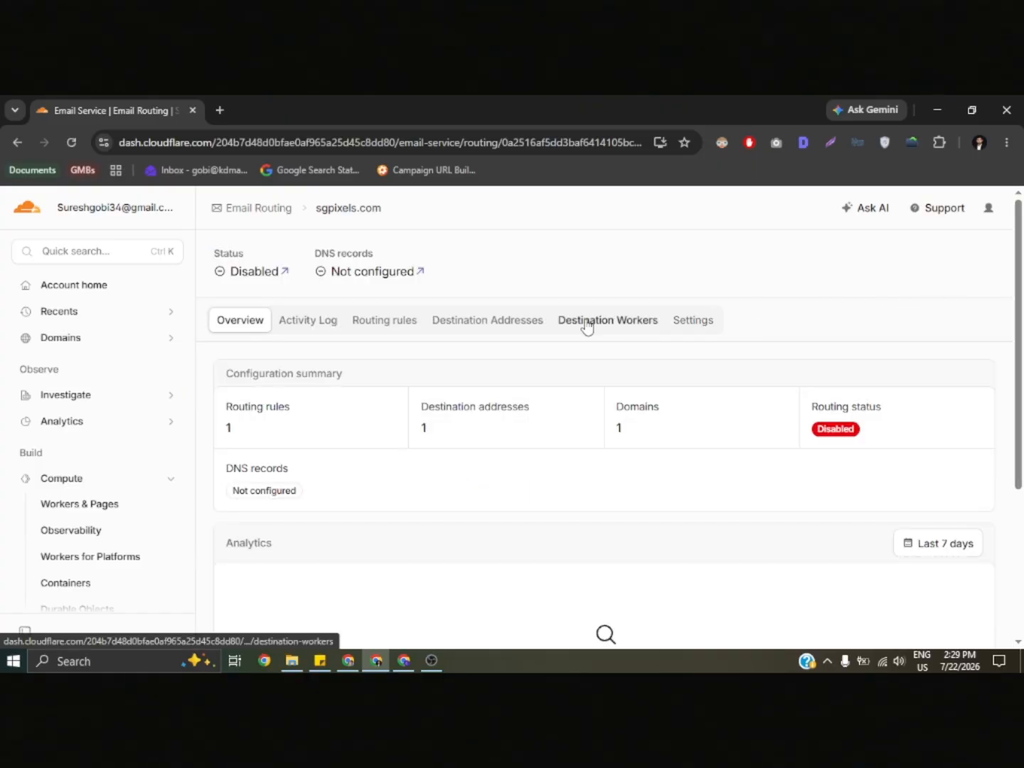
- Review the destination addresses of the account, including the listed email and the field for adding another address
left_click(497, 328)
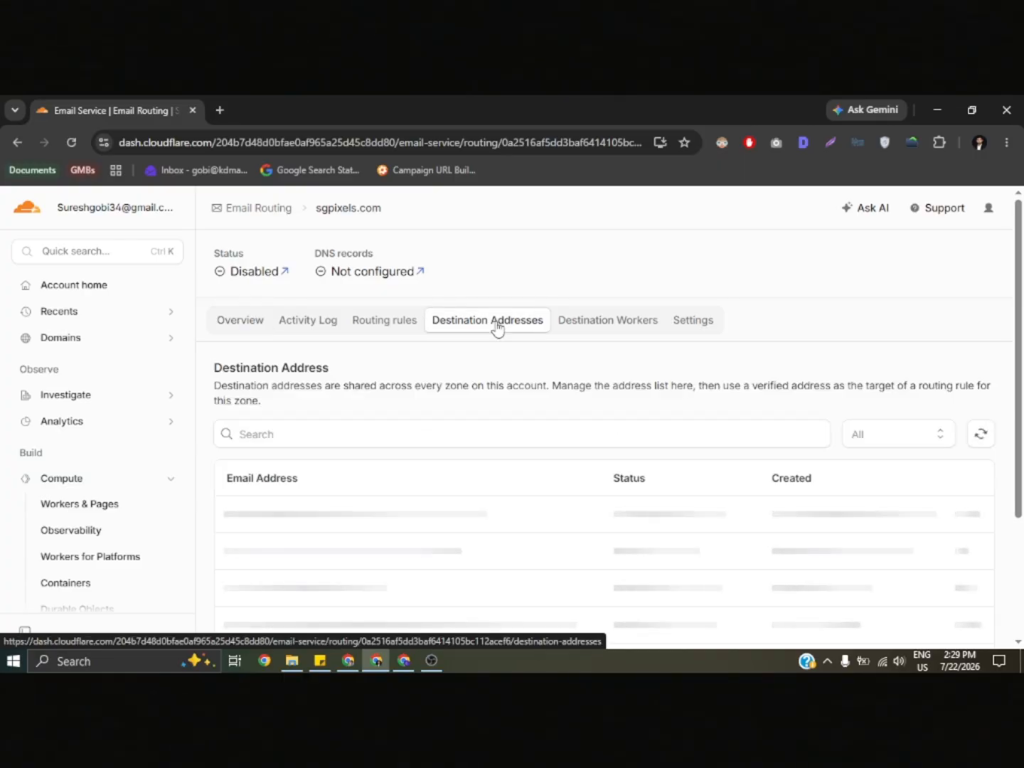
scroll(605, 445, "down", 1)
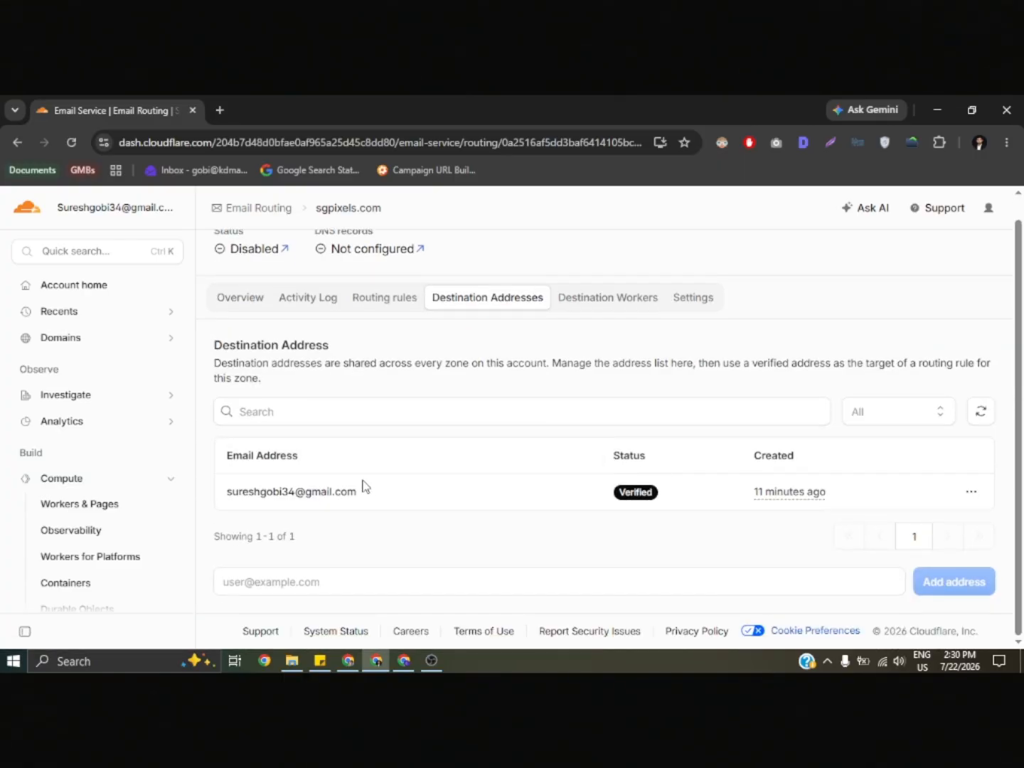
left_click_drag(378, 504, 229, 500)
left_click(477, 539)
left_click(366, 579)
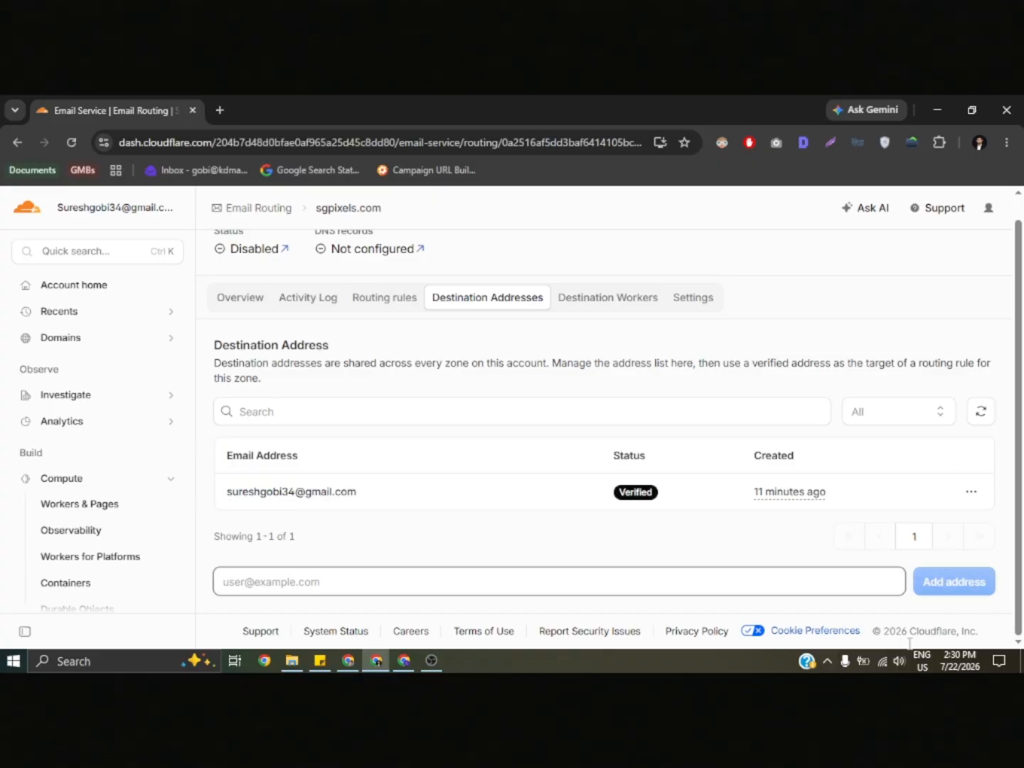
- Review the subaddressing option and the associated DNS records in the domain's Email Routing settings
left_click(694, 300)
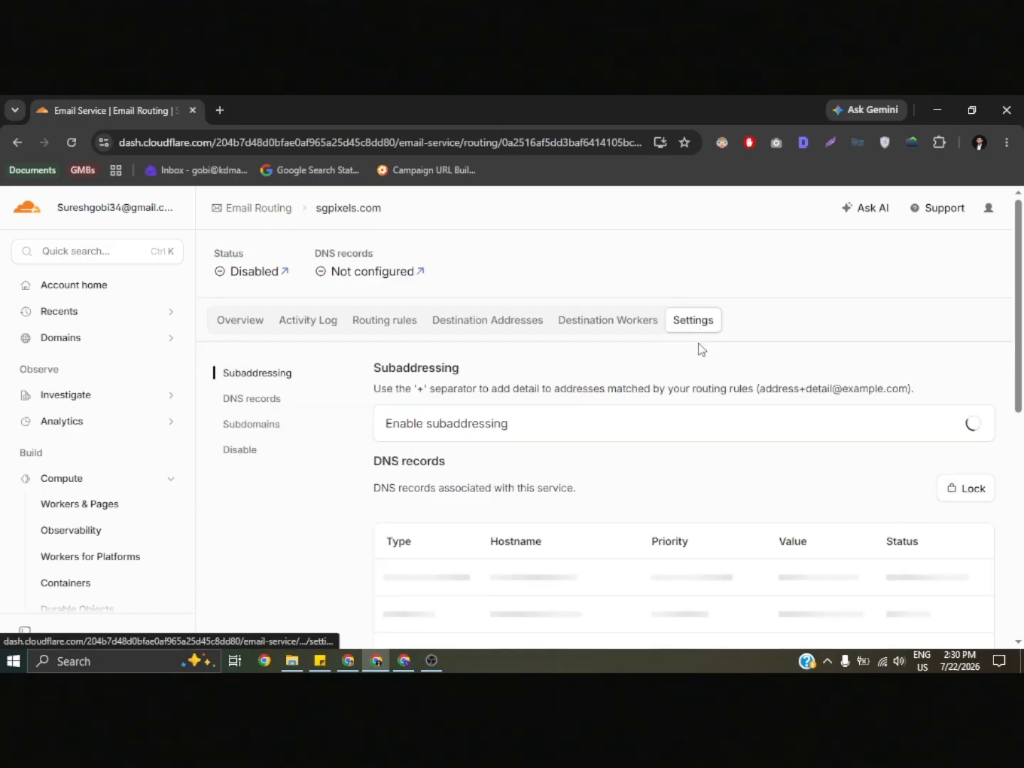
scroll(701, 374, "down", 2)
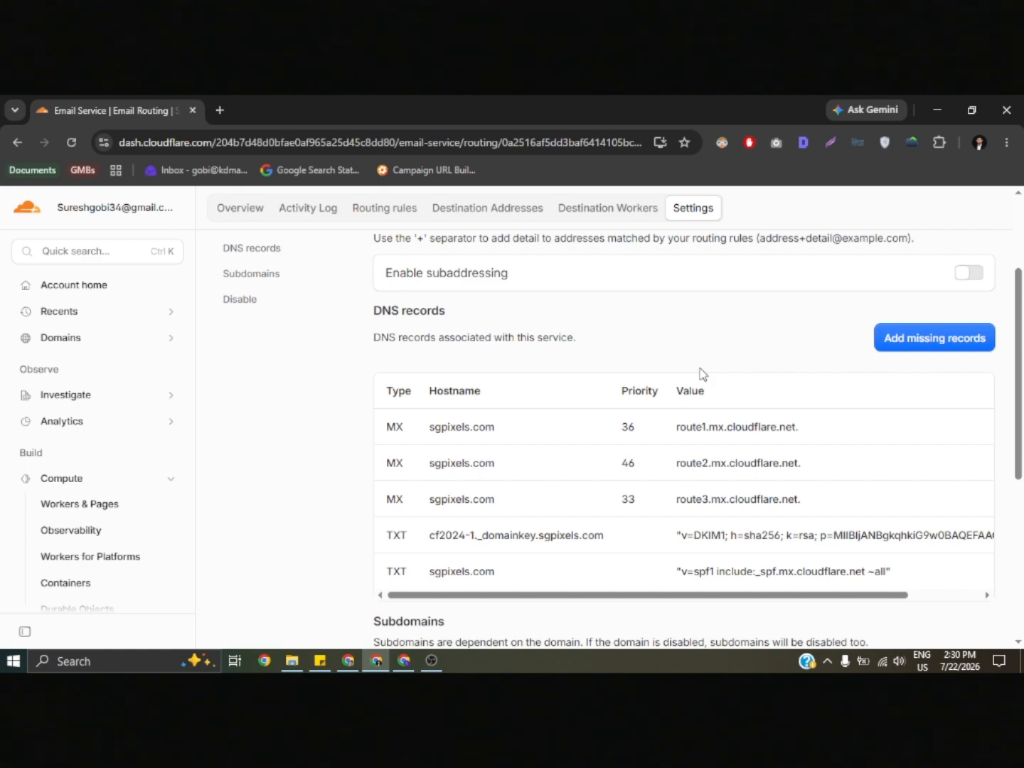
scroll(701, 374, "up", 1)
scroll(316, 438, "up", 2)
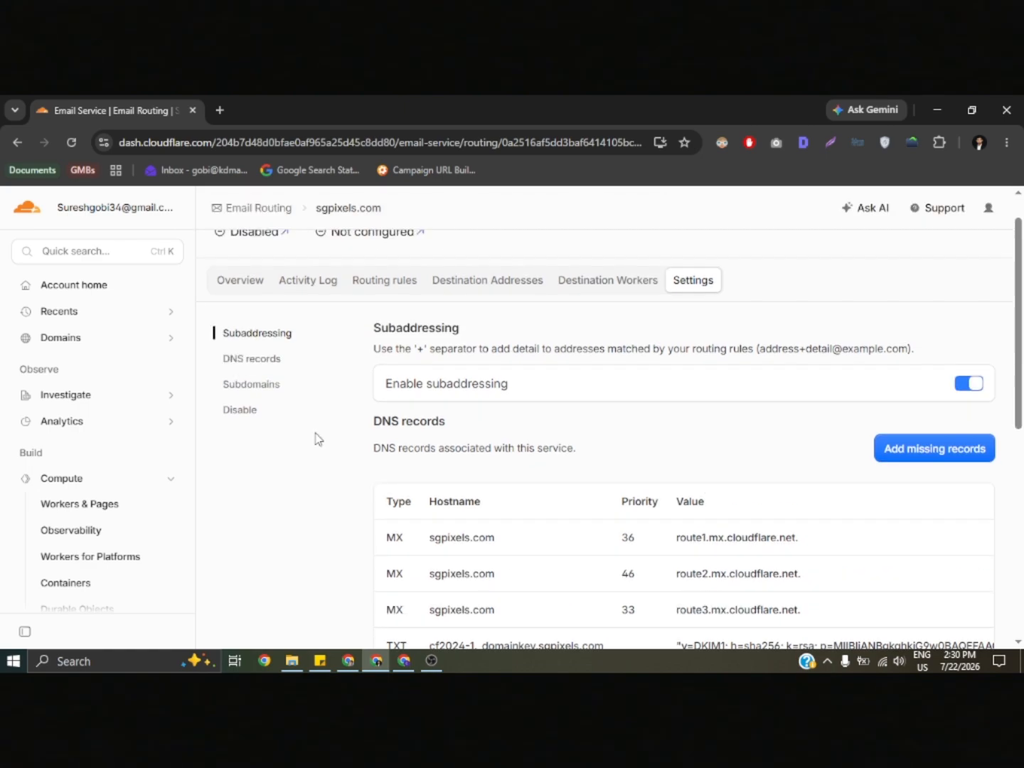
scroll(357, 343, "up", 1)
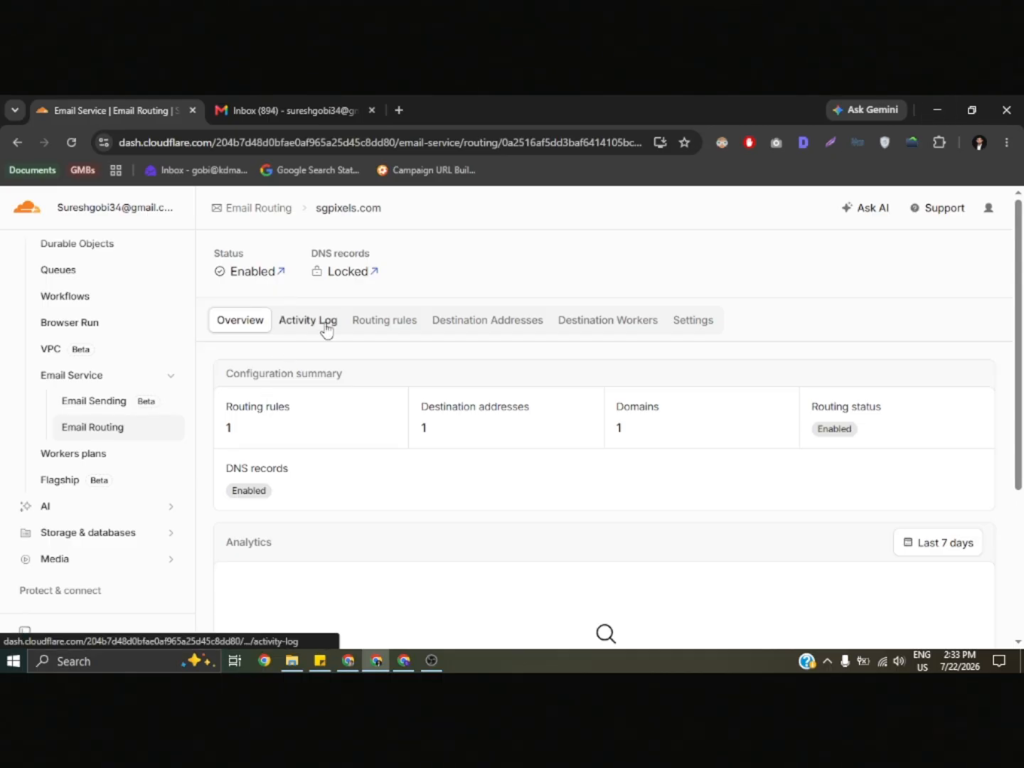
- Check the activity log, and start a new rule from the list of routing rules
left_click(317, 325)
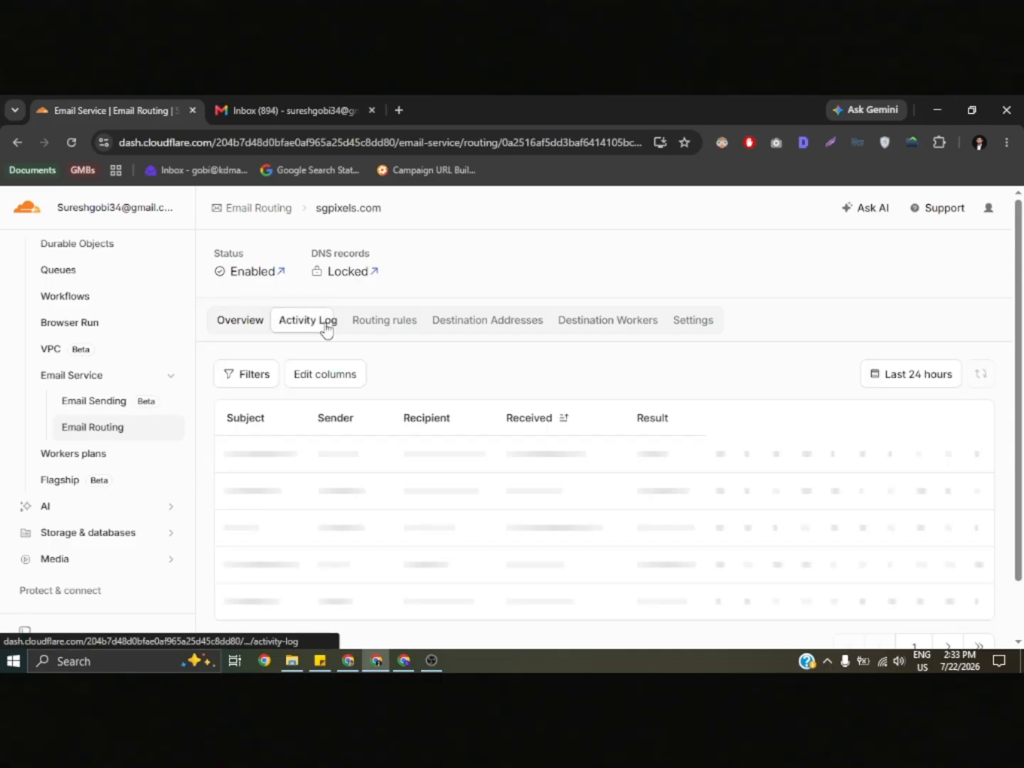
left_click(382, 326)
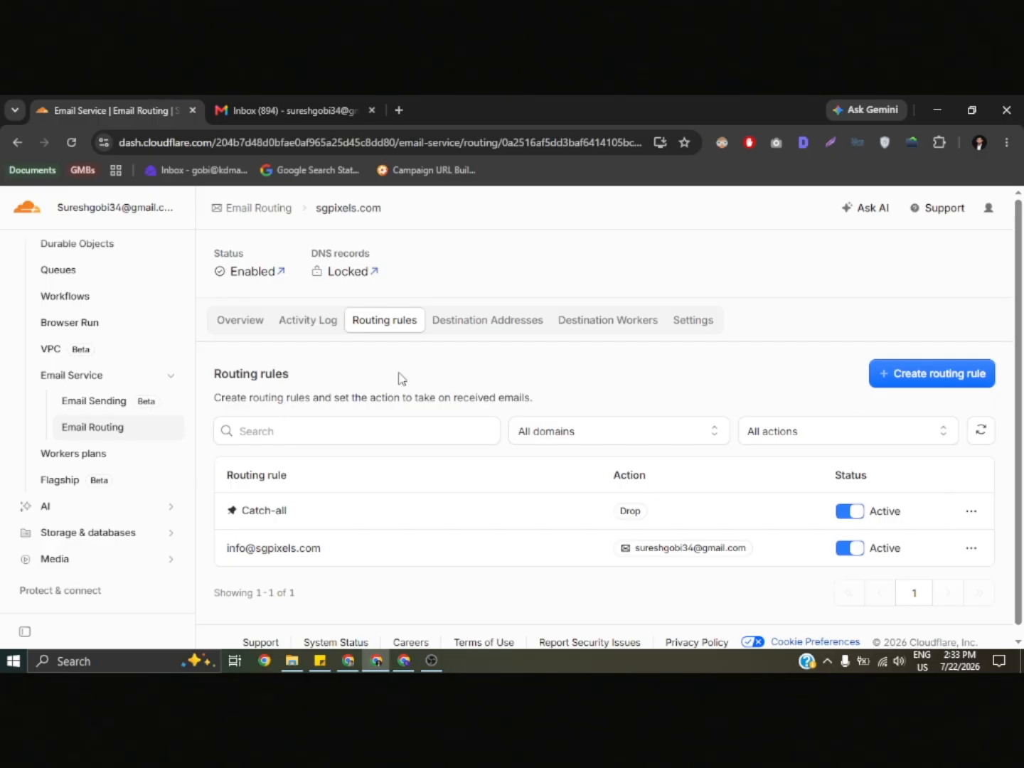
left_click(941, 386)
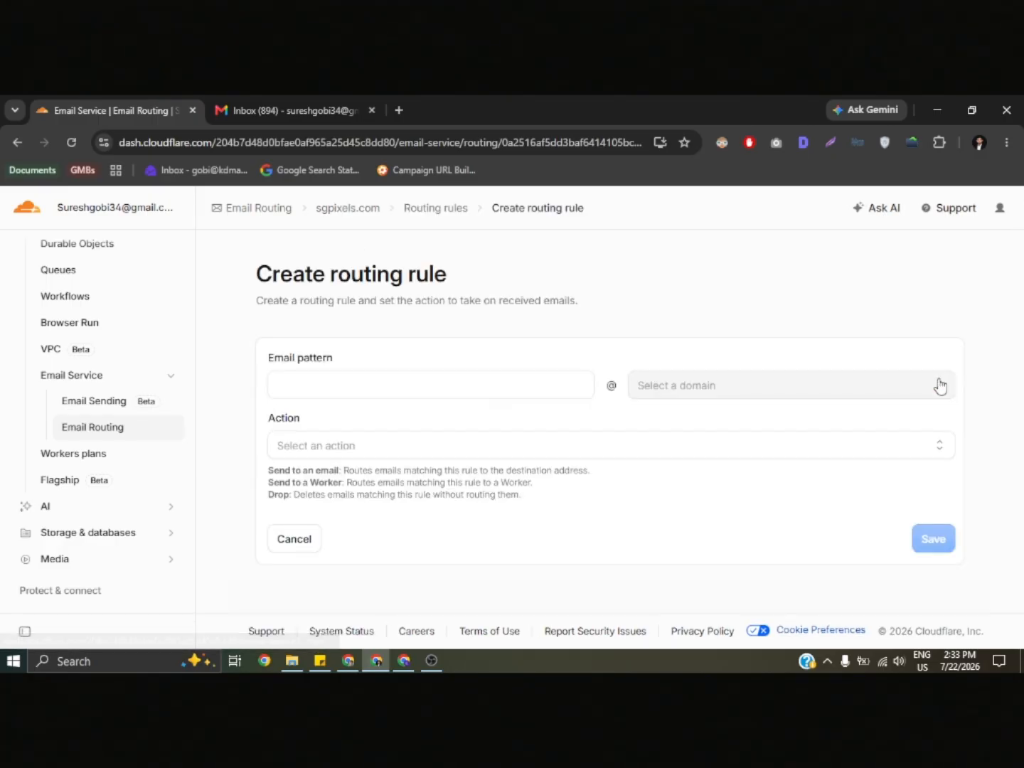
- Set the rule's email pattern to info on the sgpixels.com domain, with Send to an email as its action
left_click(443, 394)
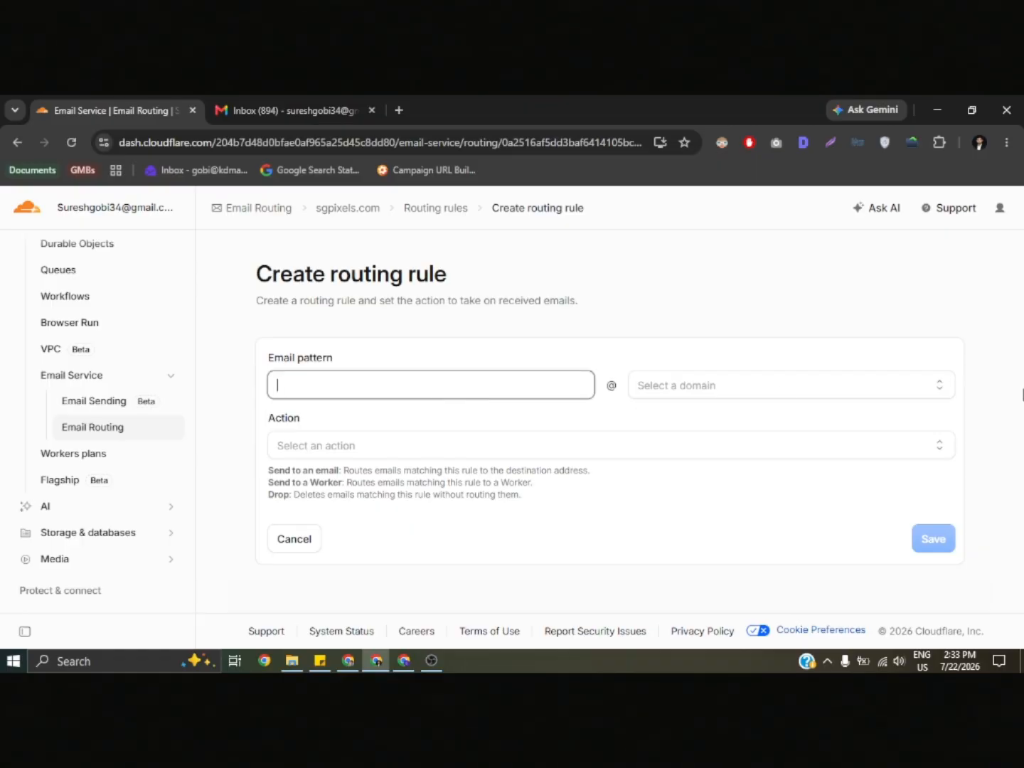
left_click(765, 387)
left_click(733, 413)
left_click(522, 390)
type("contact")
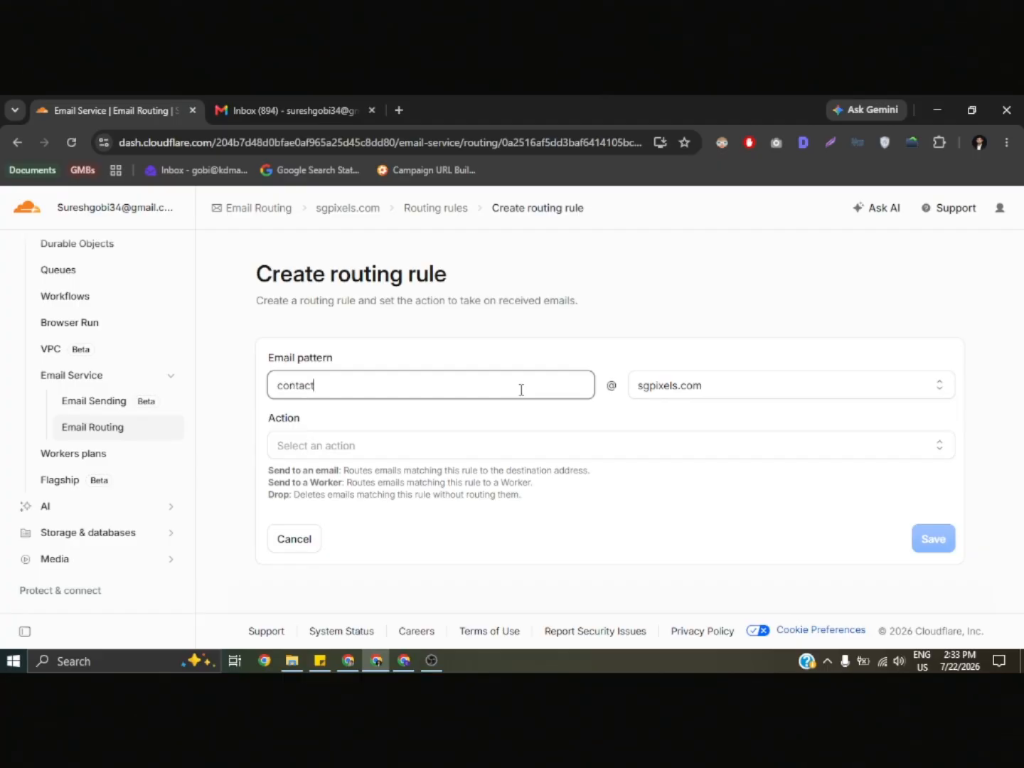
key("ctrl+a")
type("info")
key("ctrl+a")
left_click(541, 445)
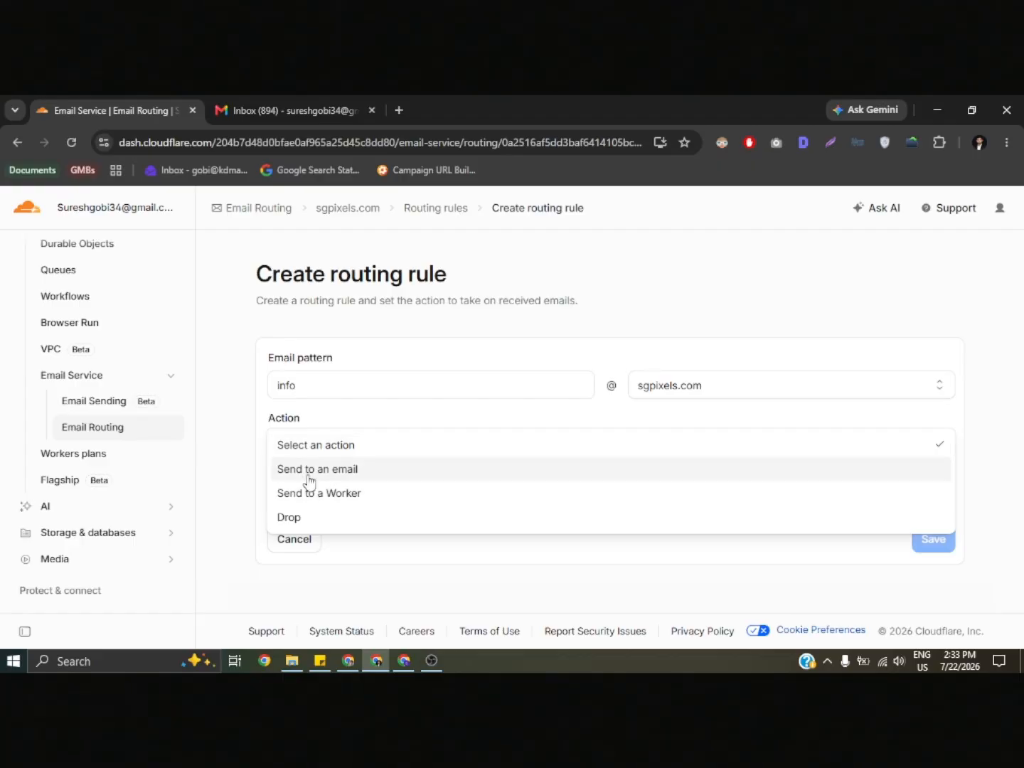
left_click(348, 471)
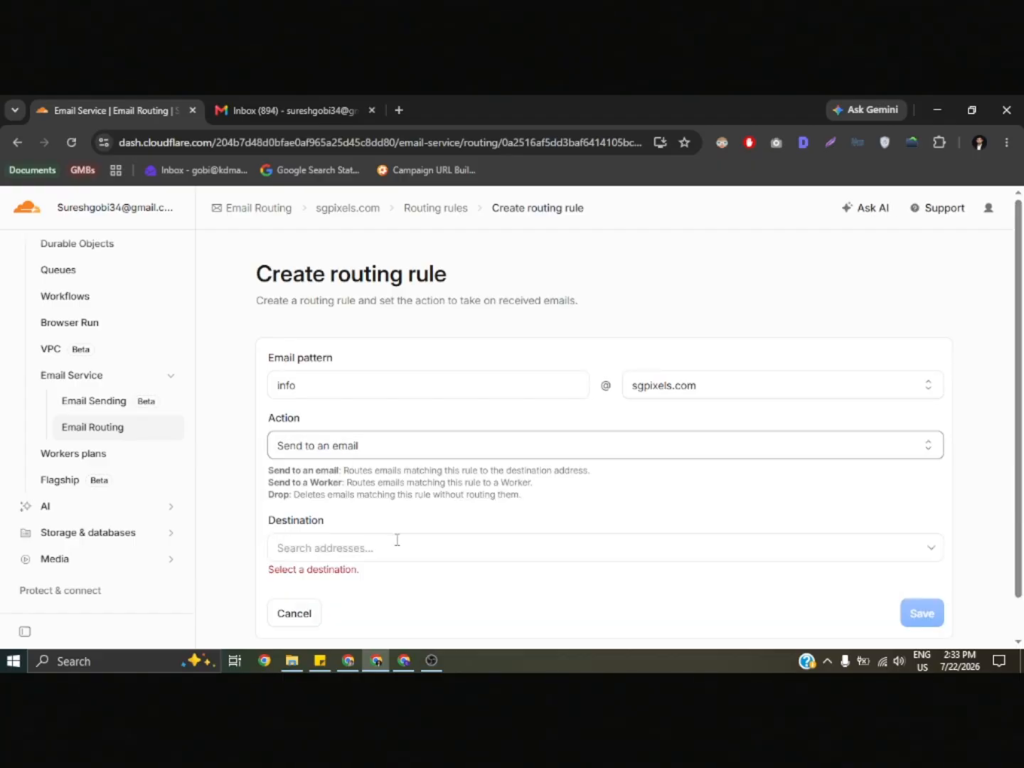
- Pick the listed personal email as the rule's destination, and cancel the new routing rule without saving
left_click(395, 546)
left_click(388, 585)
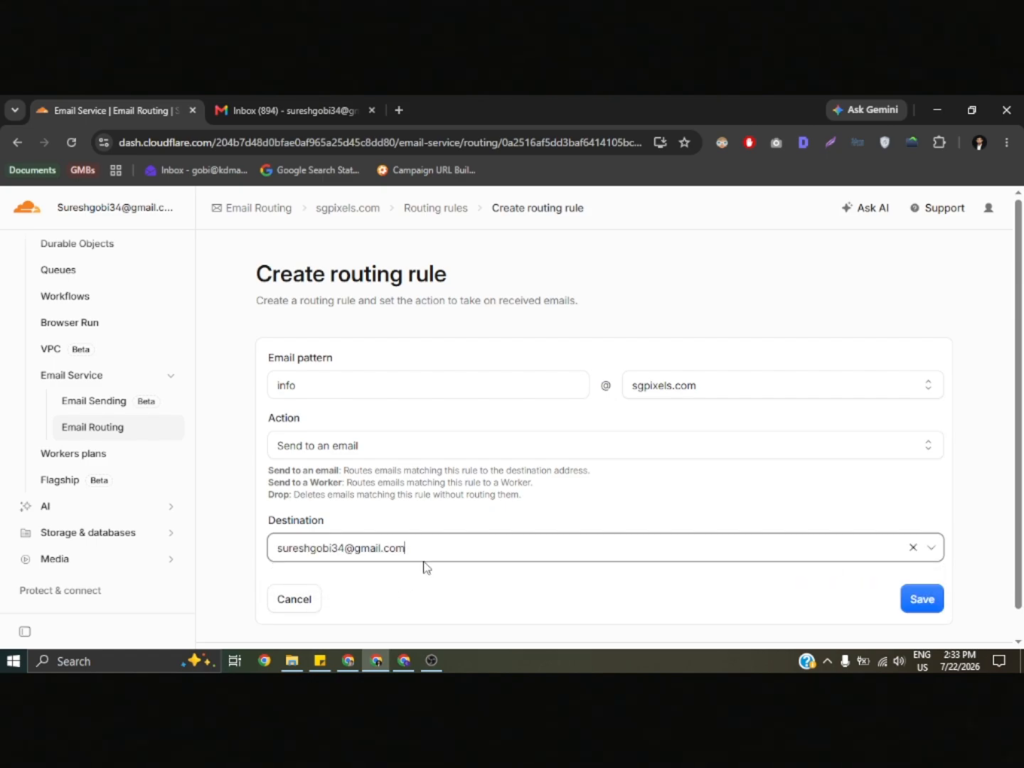
left_click(465, 564)
left_click(468, 549)
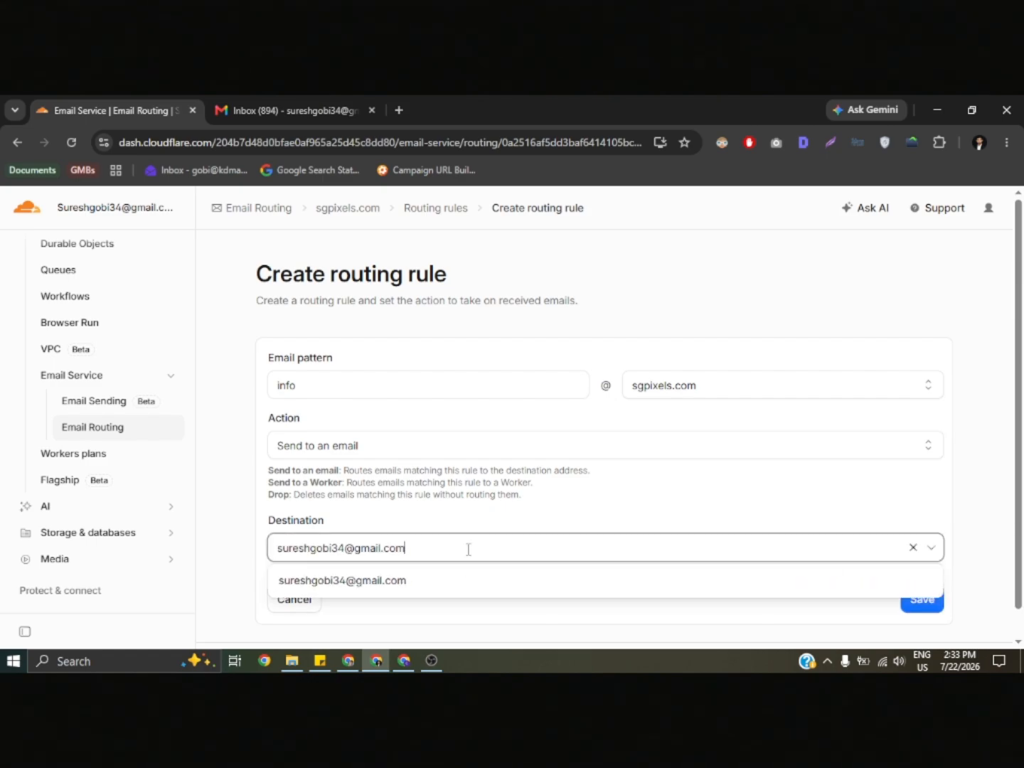
left_click(525, 634)
left_click(299, 599)
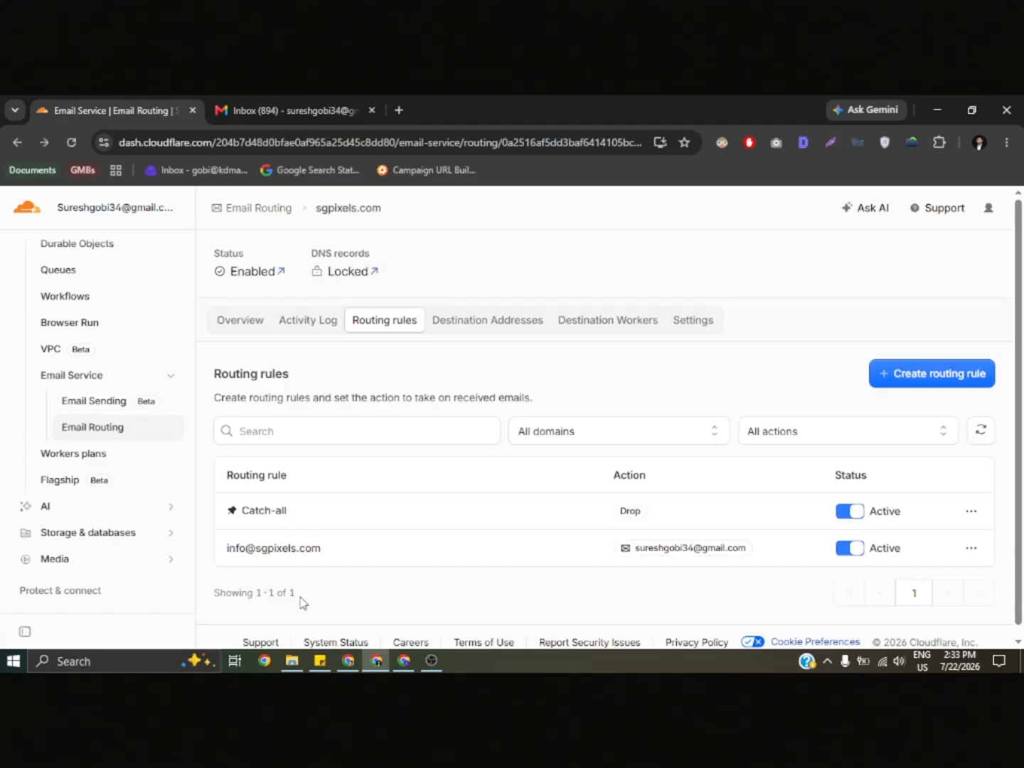
- Review the existing routing rules and the email listed under the account's destination addresses
scroll(494, 591, "down", 1)
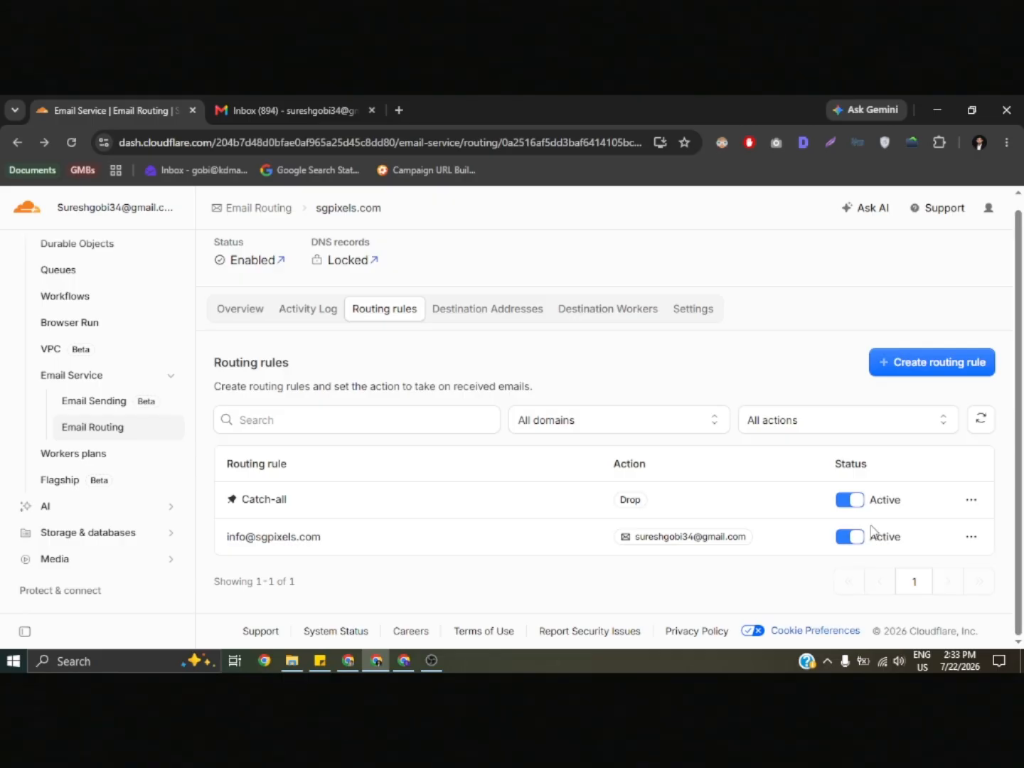
left_click(494, 311)
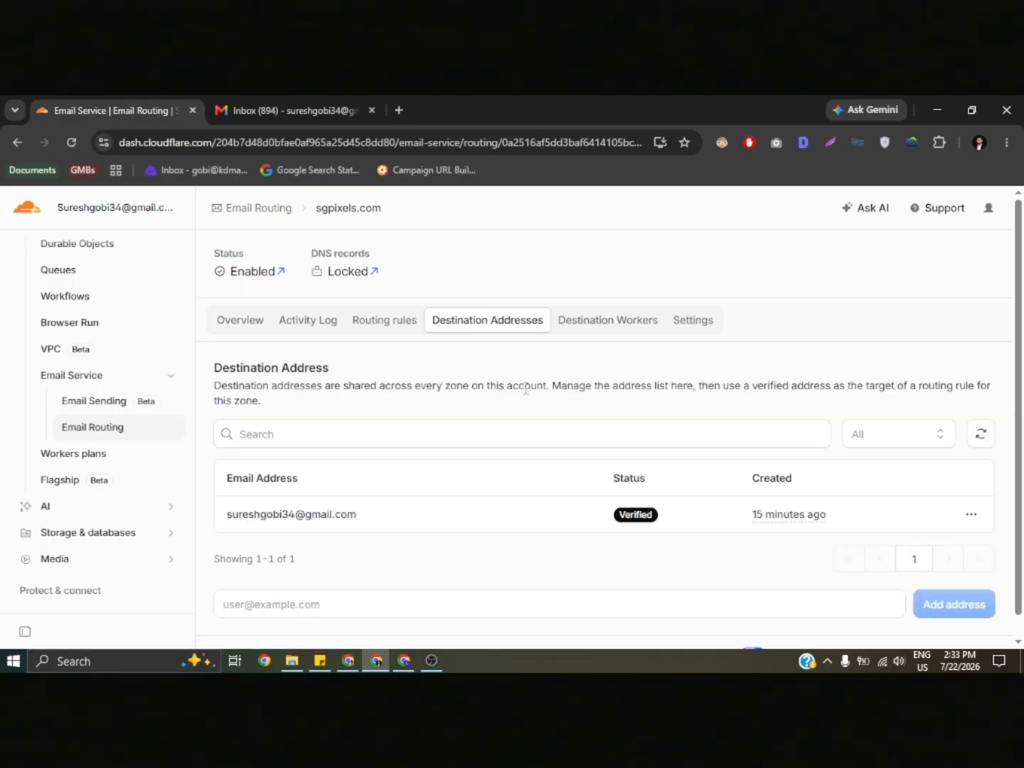
scroll(525, 388, "down", 1)
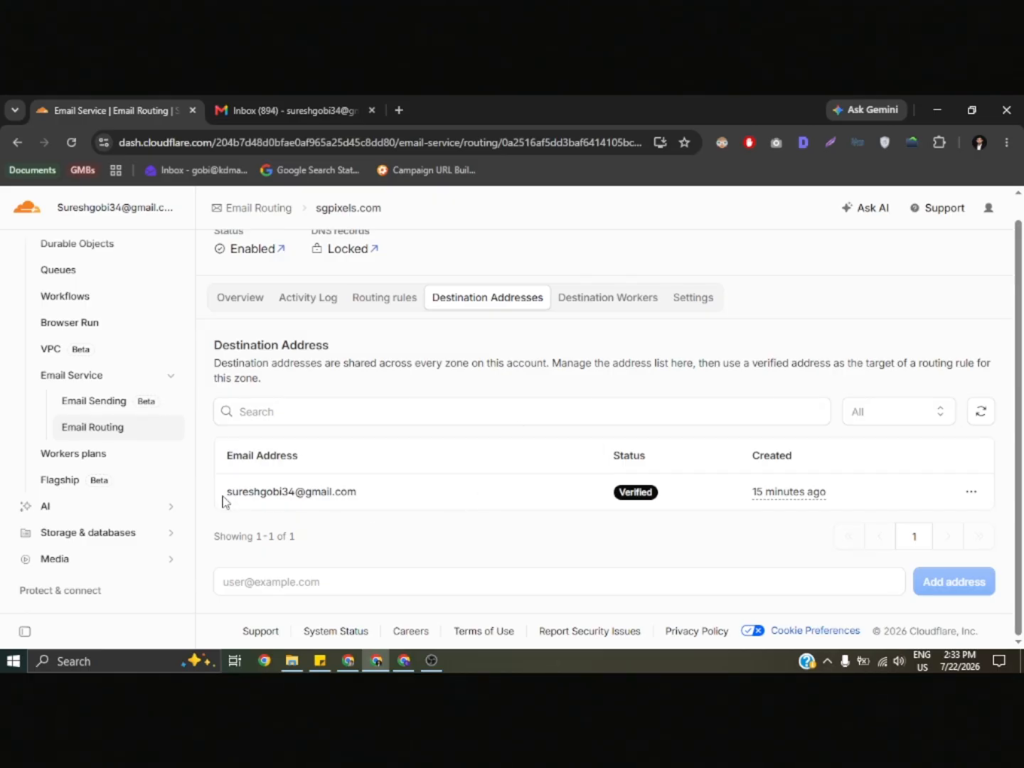
left_click_drag(226, 492, 437, 484)
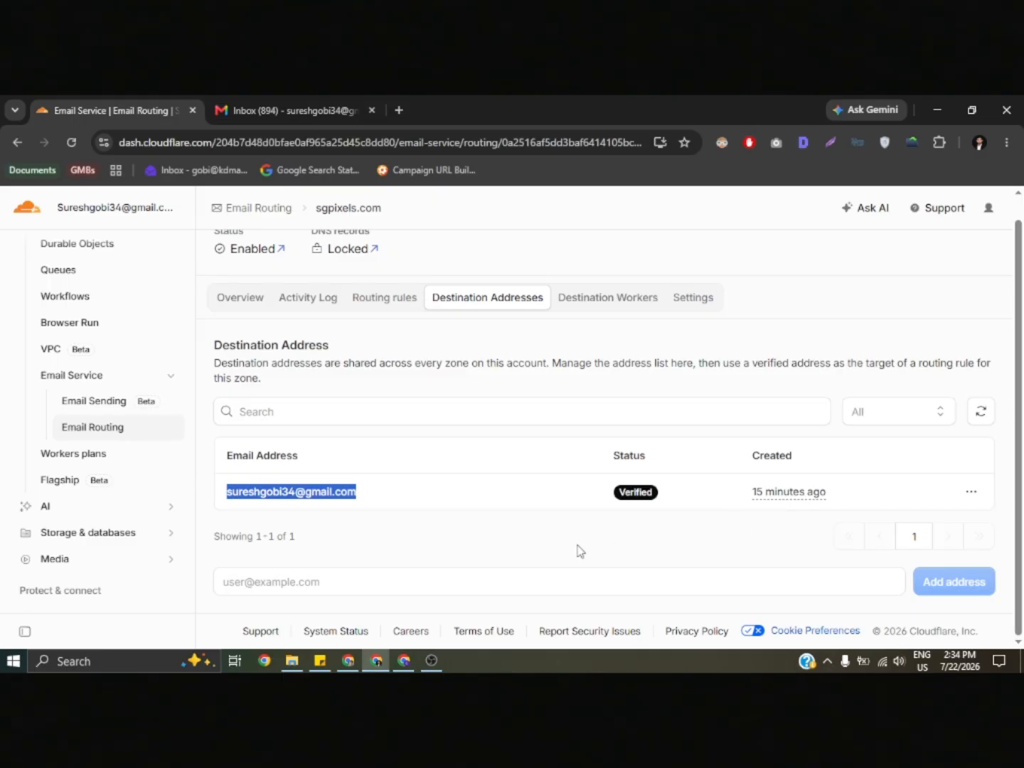
left_click(539, 546)
- Enter a sample email in the field for adding a destination address, and clear it again
left_click(509, 585)
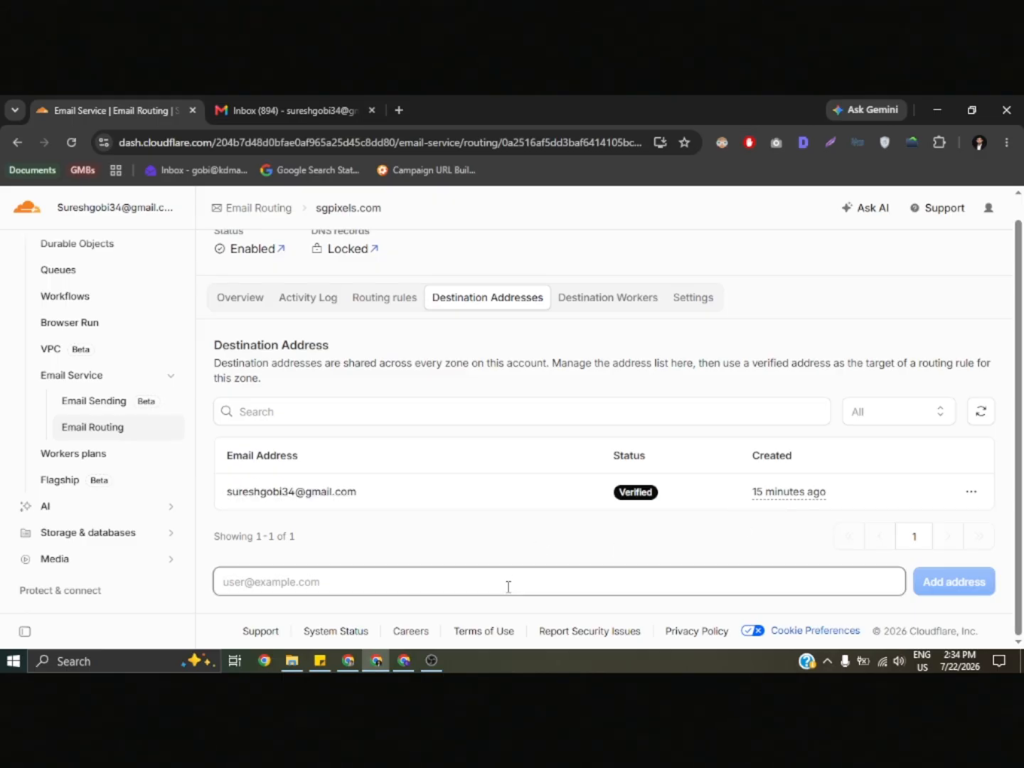
type("suresh###@domain.com")
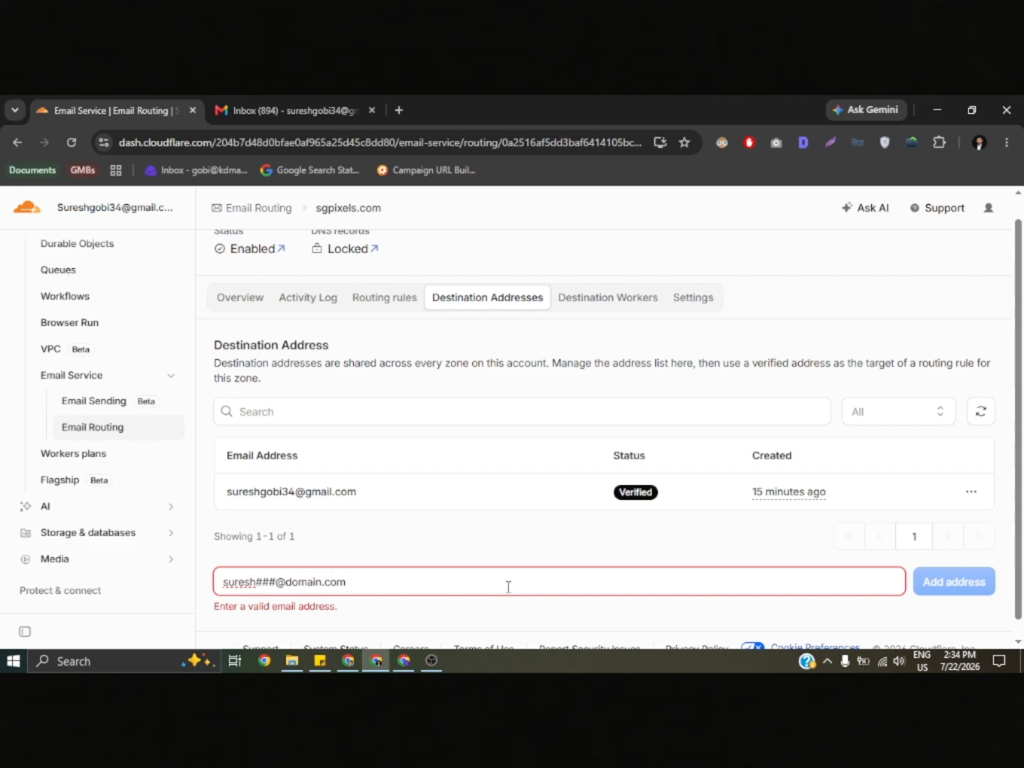
key("ctrl+a")
key("BackSpace")
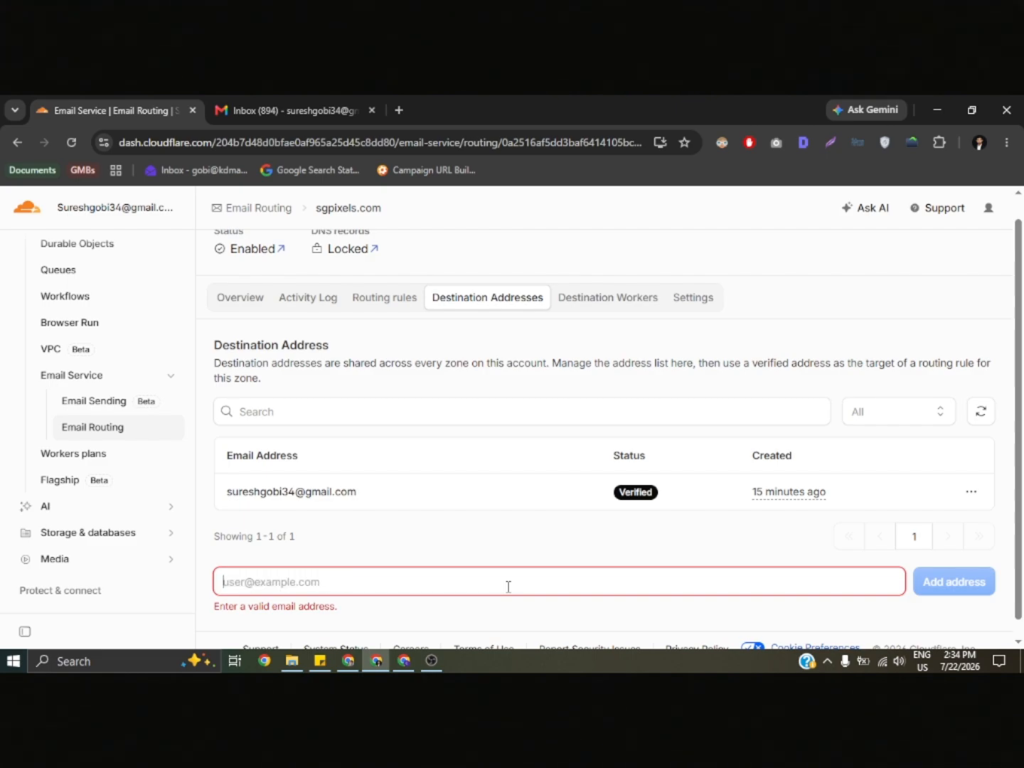
- Review the destination Workers, and check the subaddressing, DNS records and subdomains in the domain's Email Routing settings
left_click(604, 298)
scroll(638, 397, "down", 2)
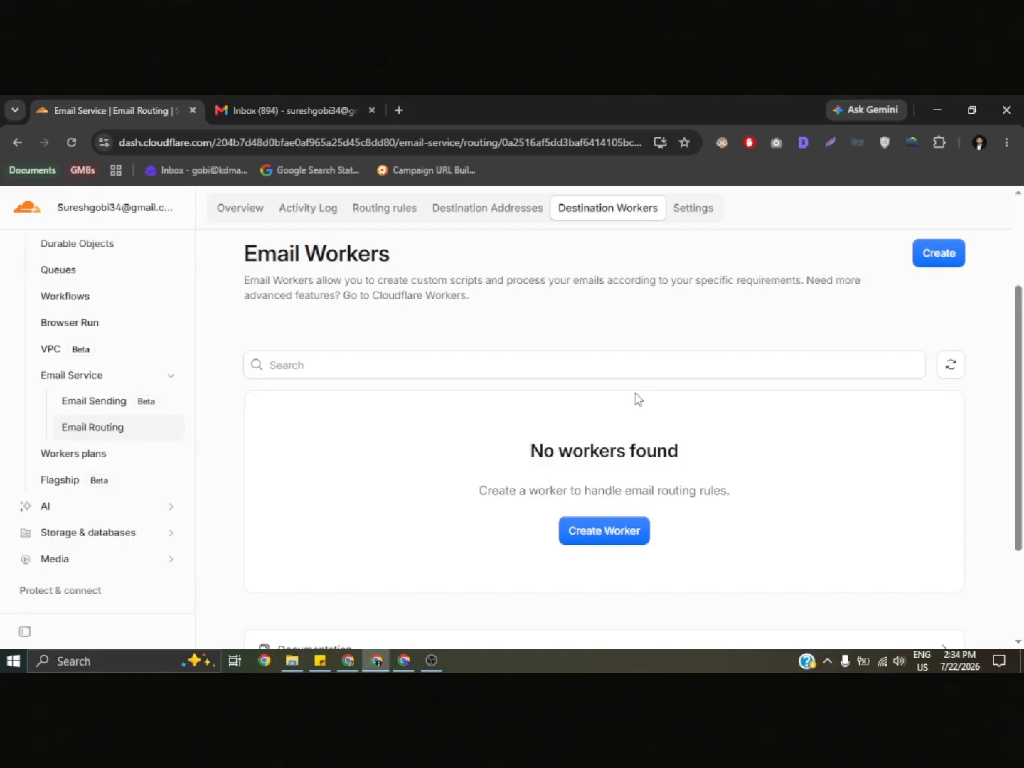
scroll(637, 397, "up", 3)
left_click(679, 324)
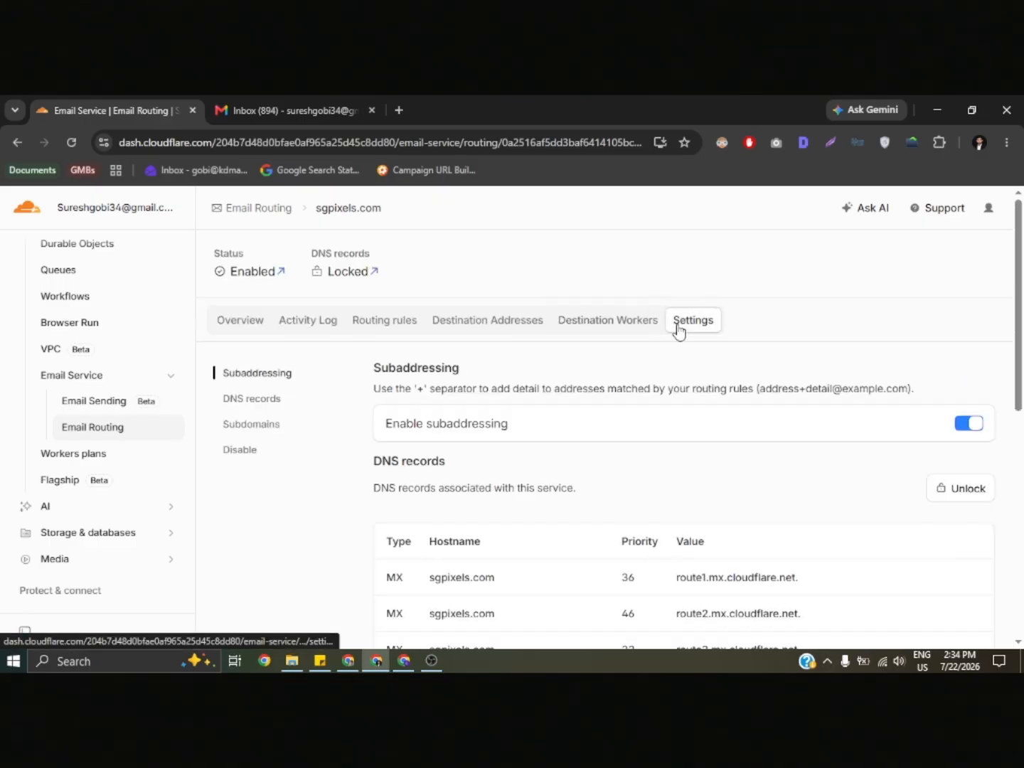
scroll(313, 467, "down", 4)
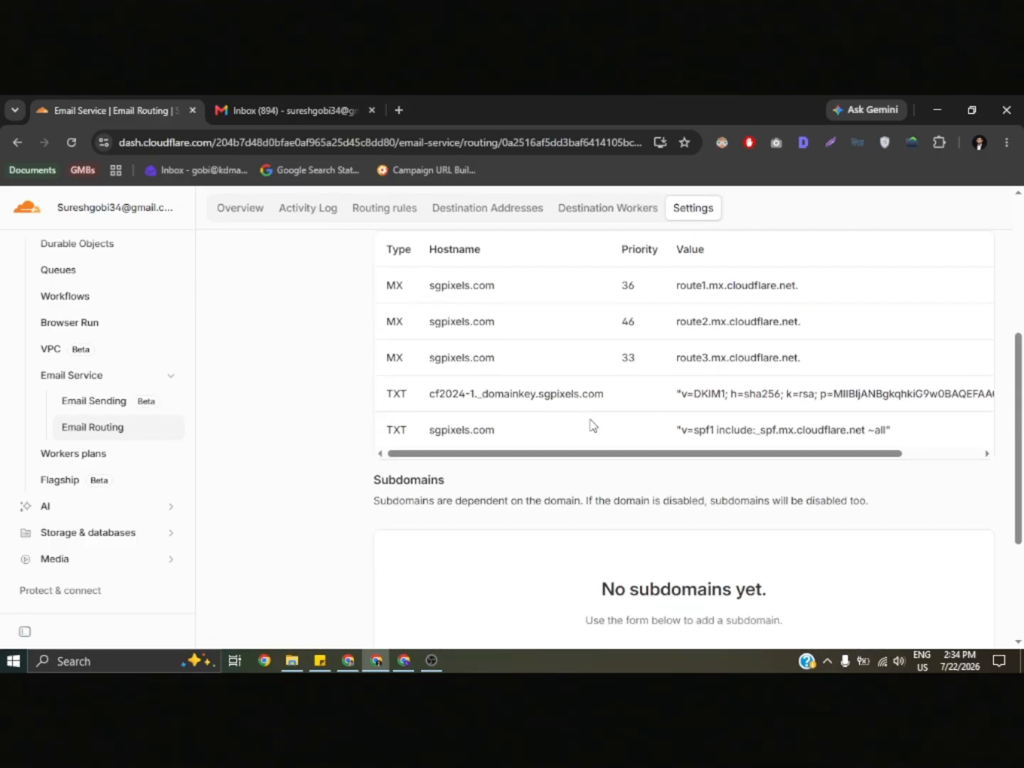
scroll(592, 425, "down", 3)
scroll(592, 425, "up", 6)
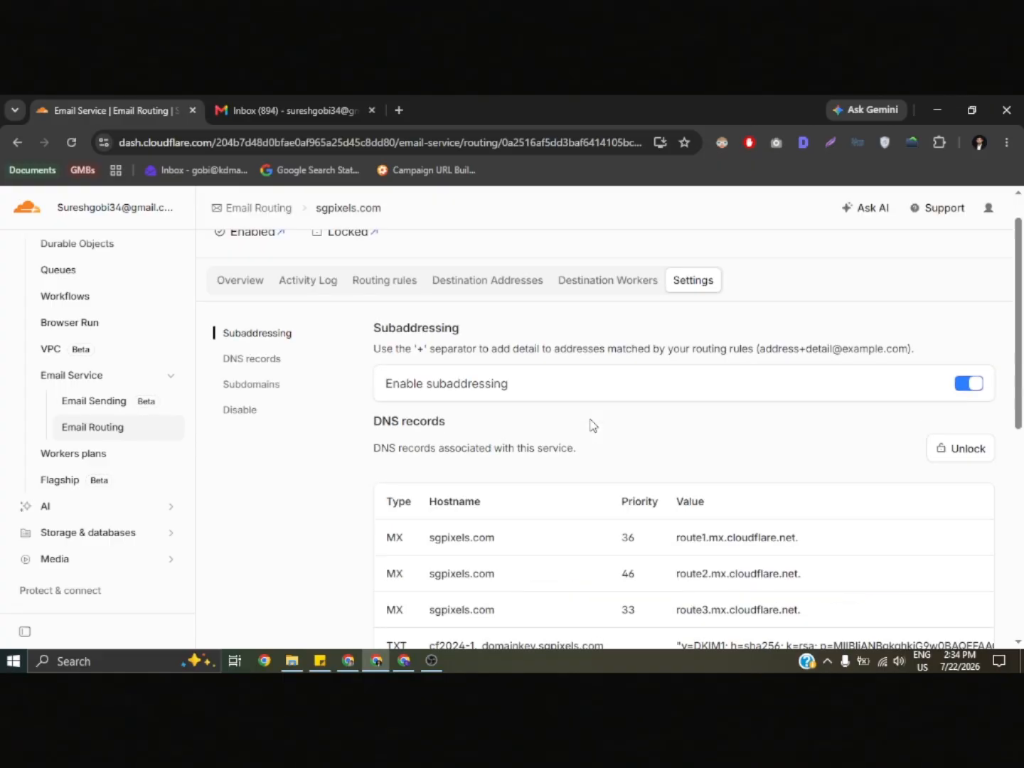
scroll(331, 445, "up", 1)
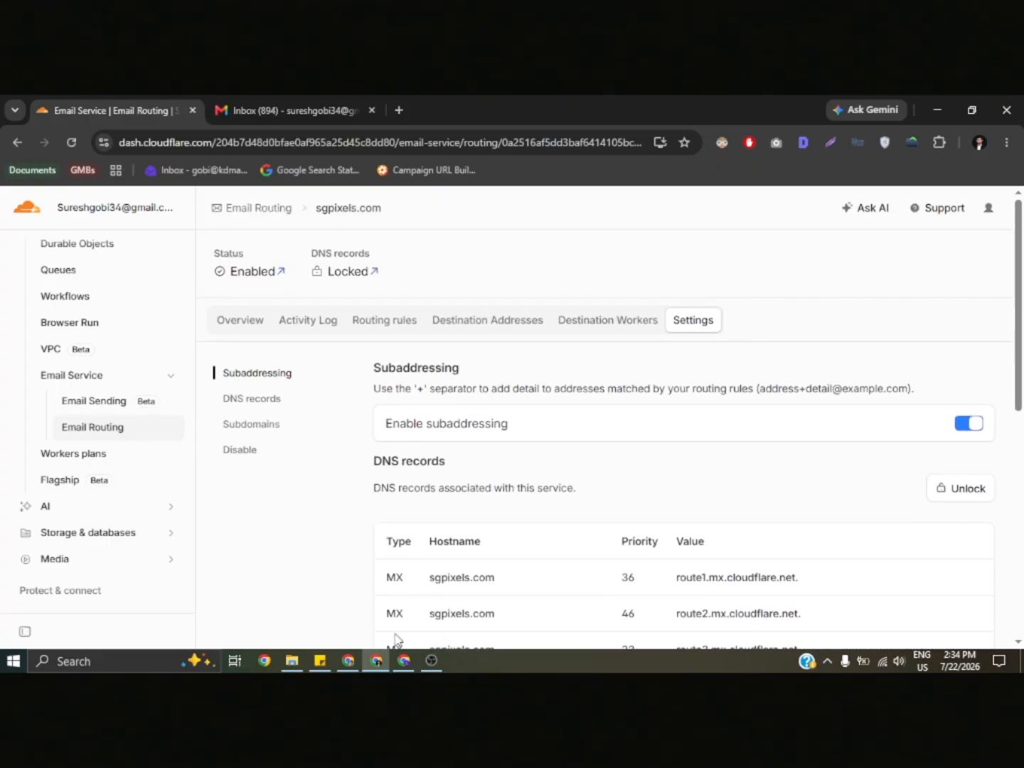
- Switch to the other browser window's Gmail inbox and close the ChatGPT tab there
left_click(348, 660)
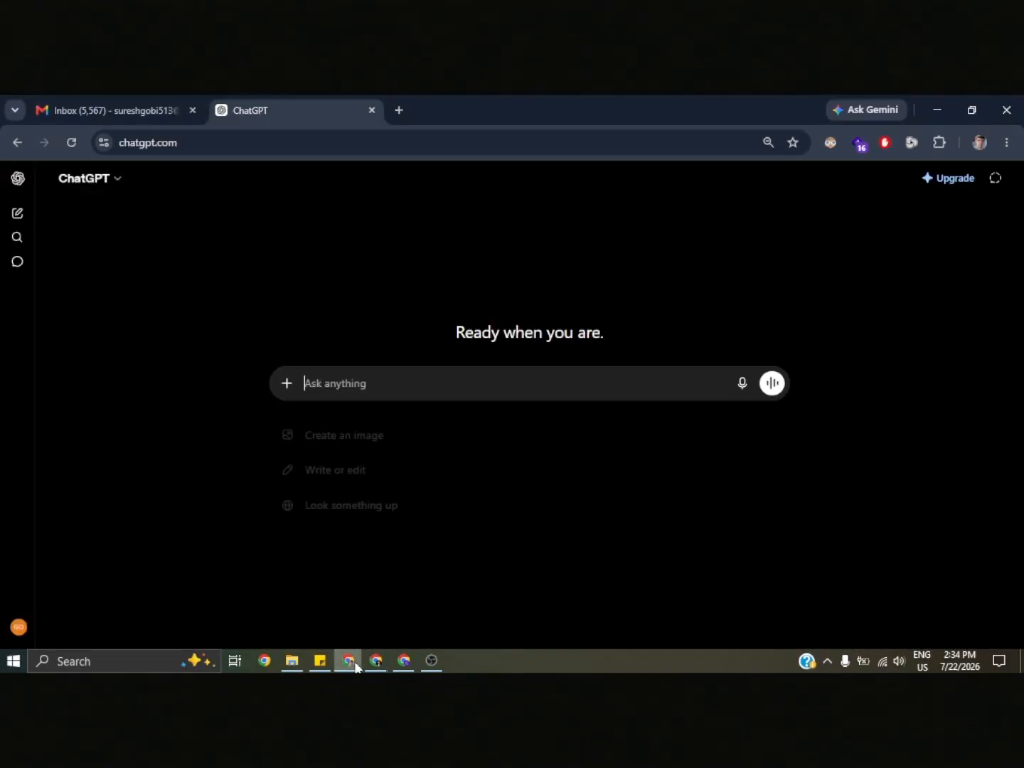
left_click(122, 106)
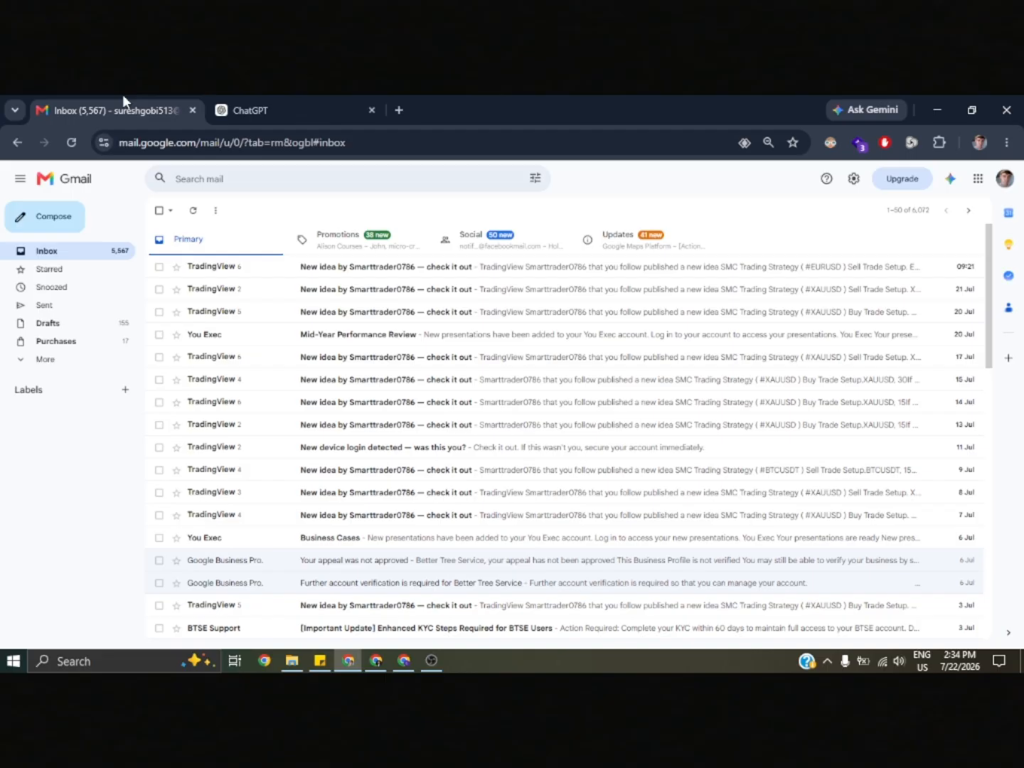
left_click(374, 109)
- Start a new Gmail message and check which sender addresses are available for it
left_click(62, 221)
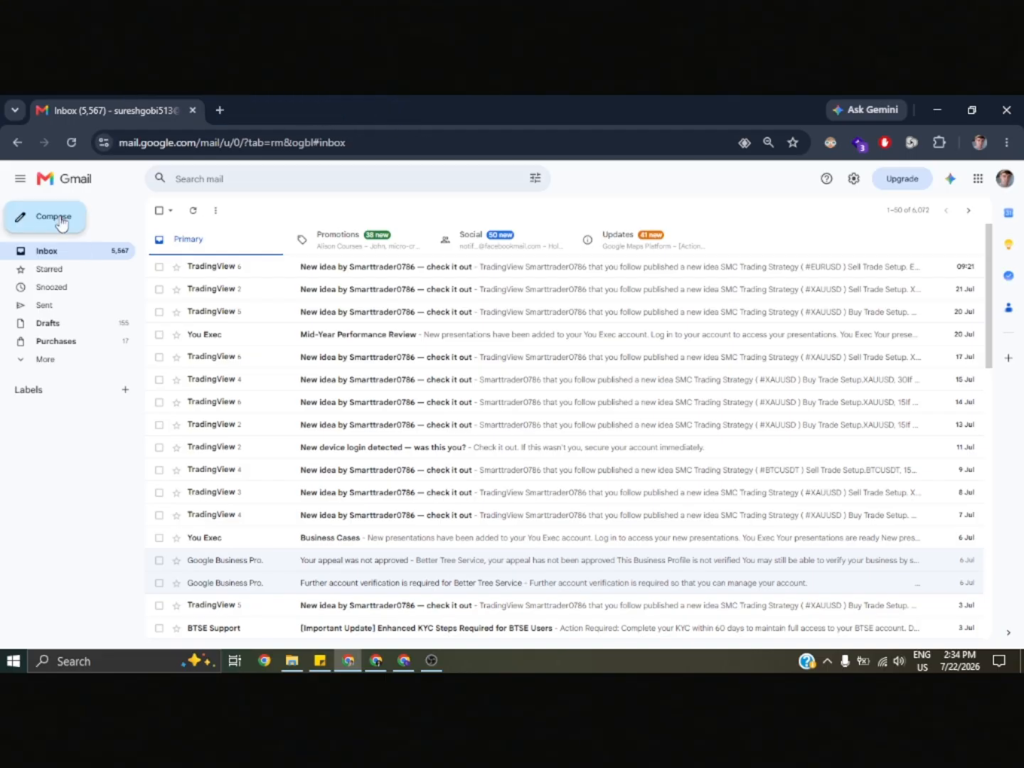
left_click(214, 220)
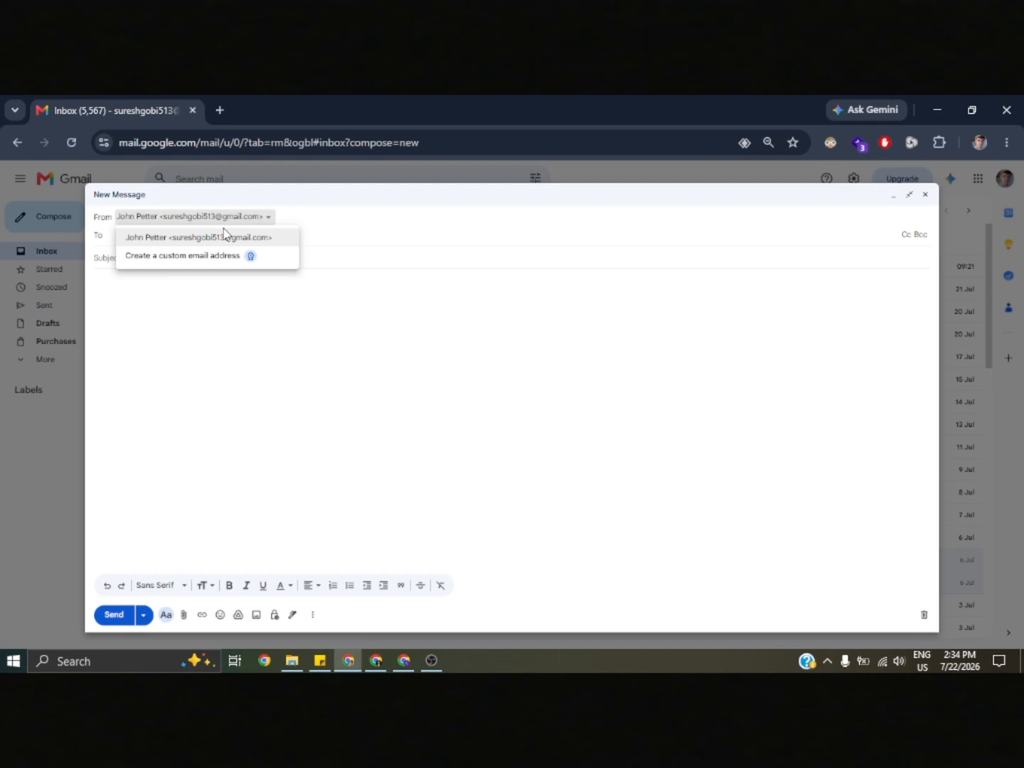
left_click(437, 235)
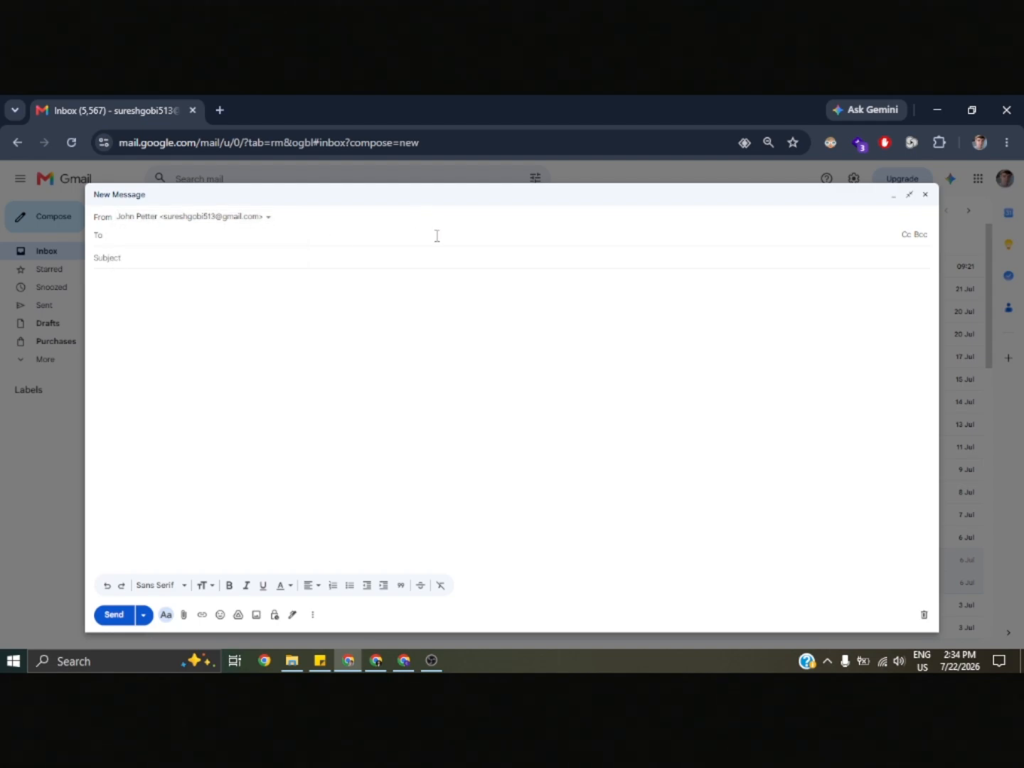
left_click(222, 217)
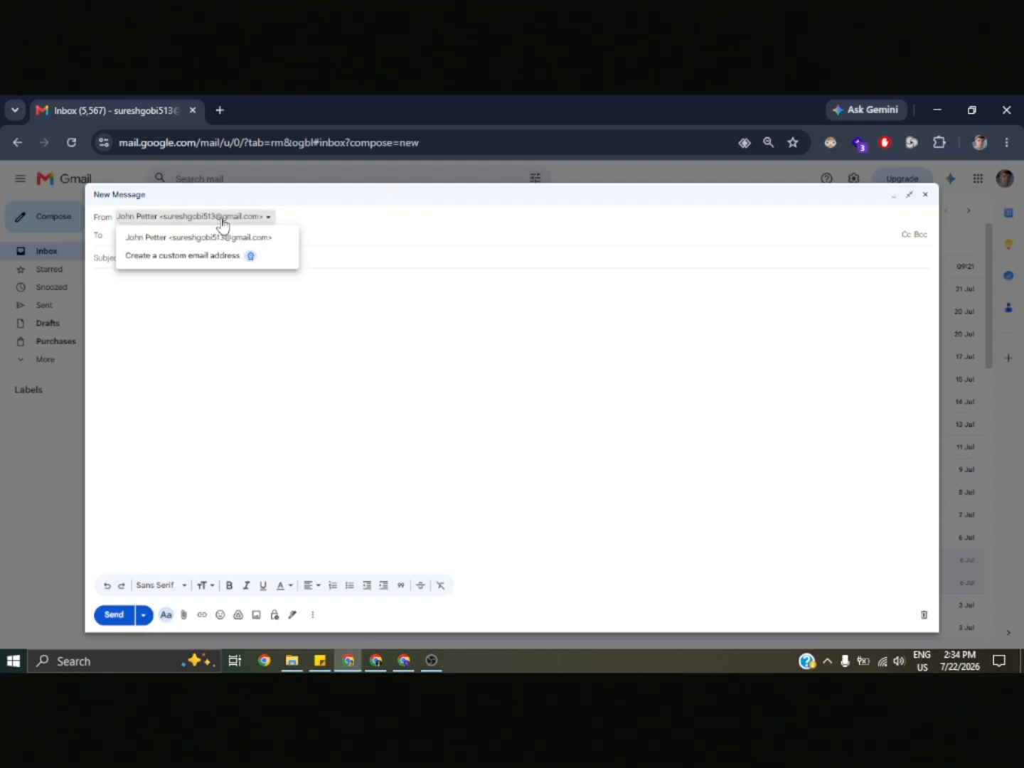
left_click(394, 228)
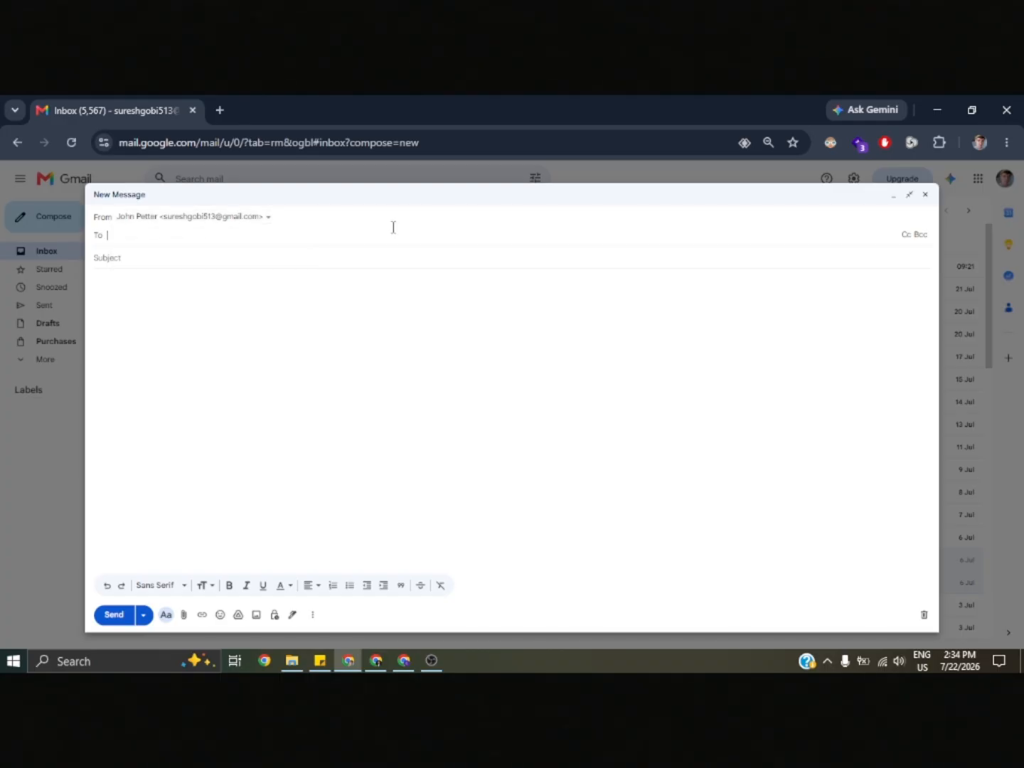
- Address the message to the info address on sgpixels.com, write Test Mail as the body, and send it
type("in")
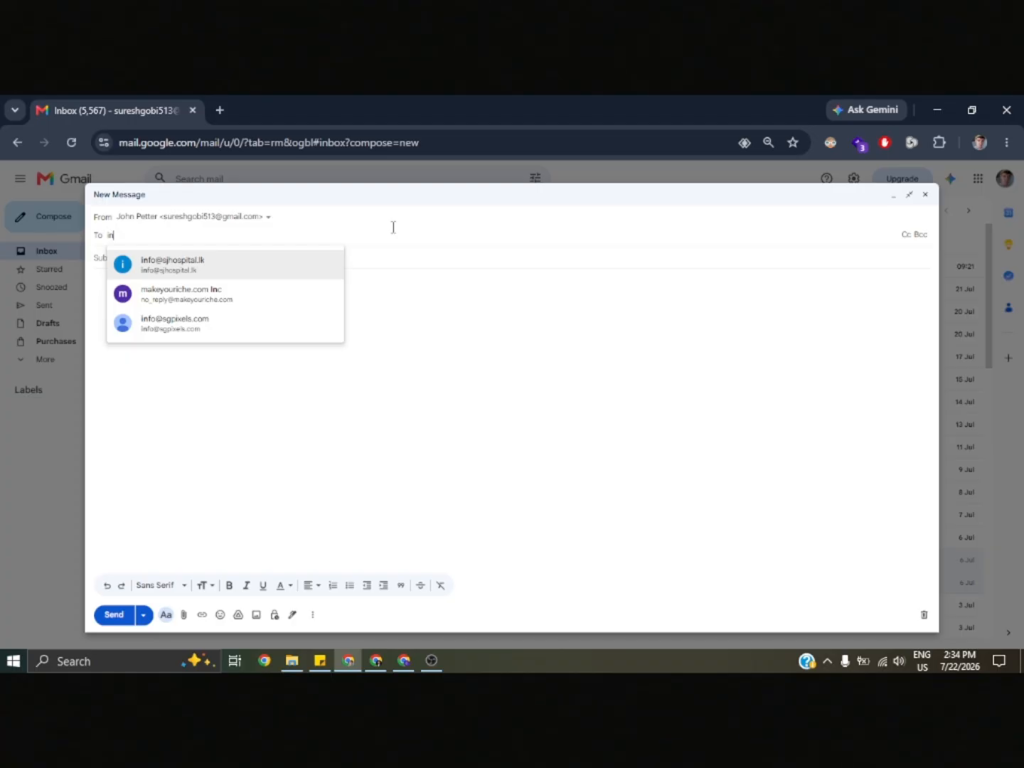
left_click(265, 327)
left_click(276, 303)
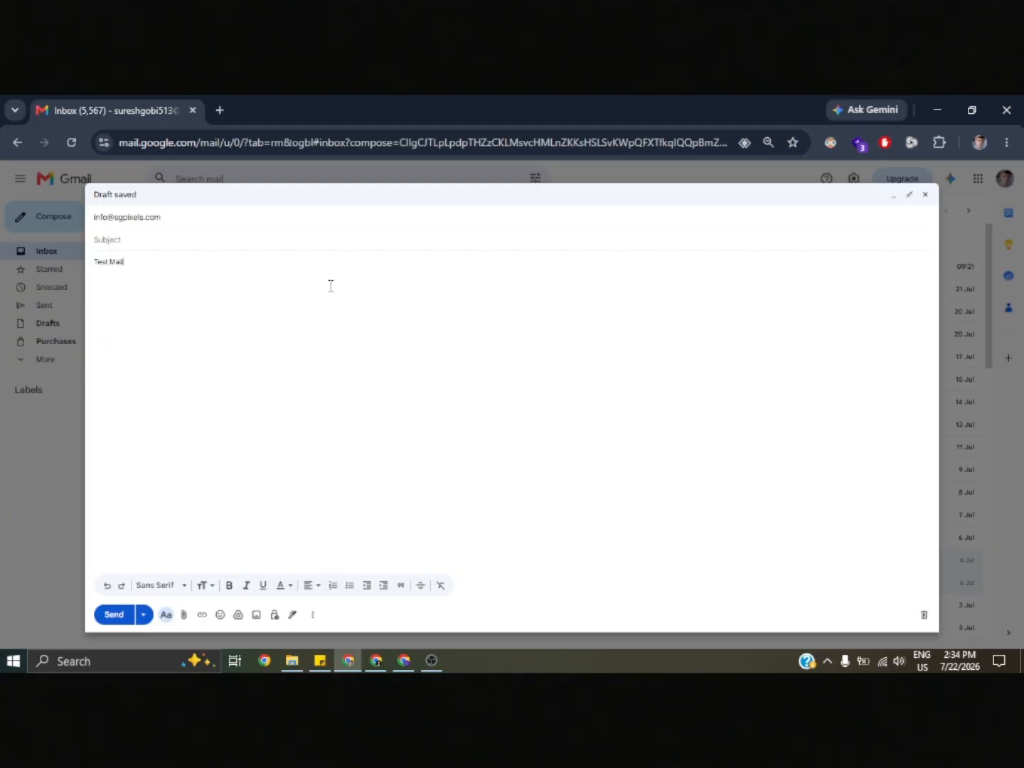
left_click(131, 613)
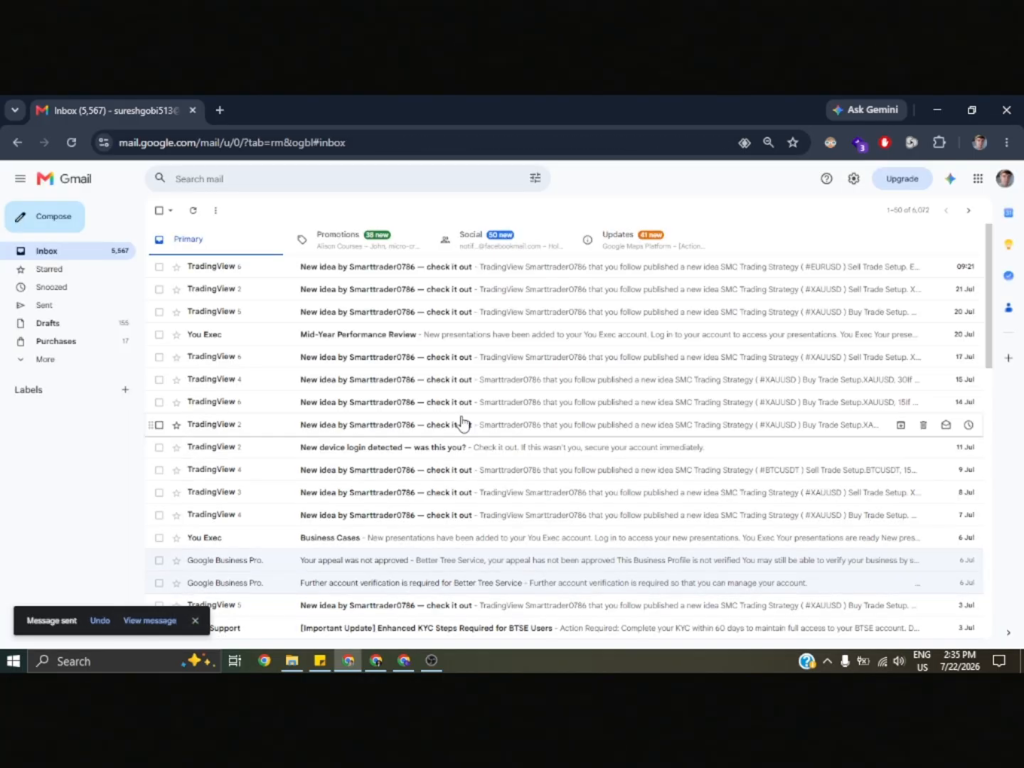
- Open the sent Test Mail message, and open its forwarded copy in the destination account's Gmail
left_click(80, 311)
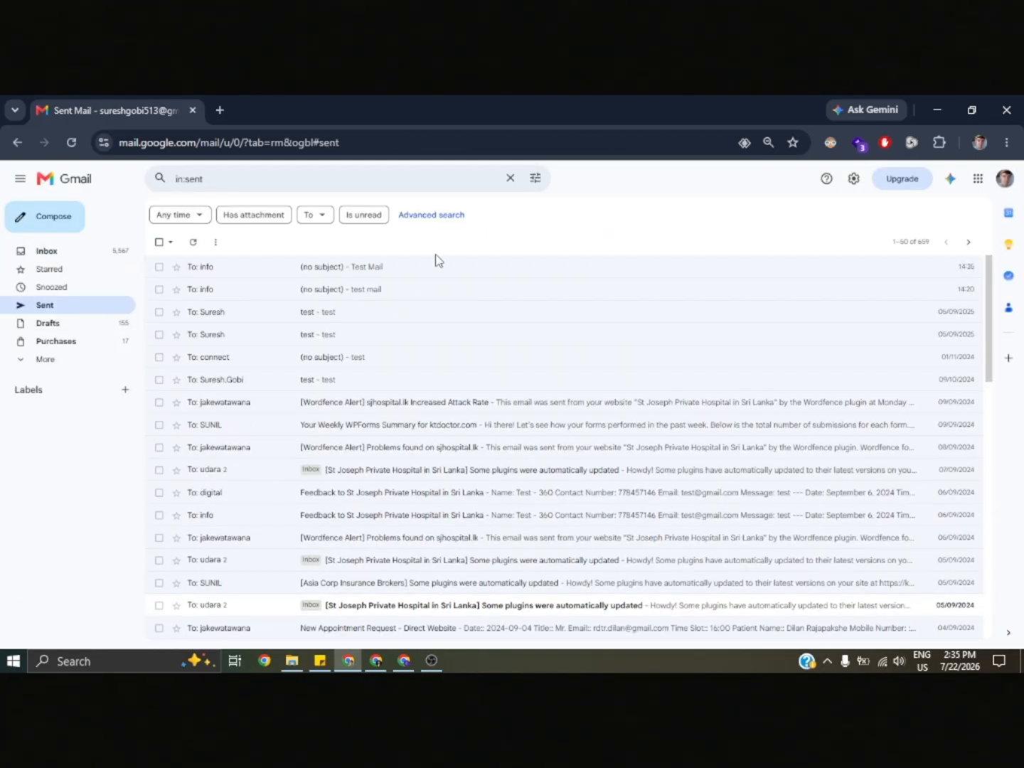
left_click(451, 268)
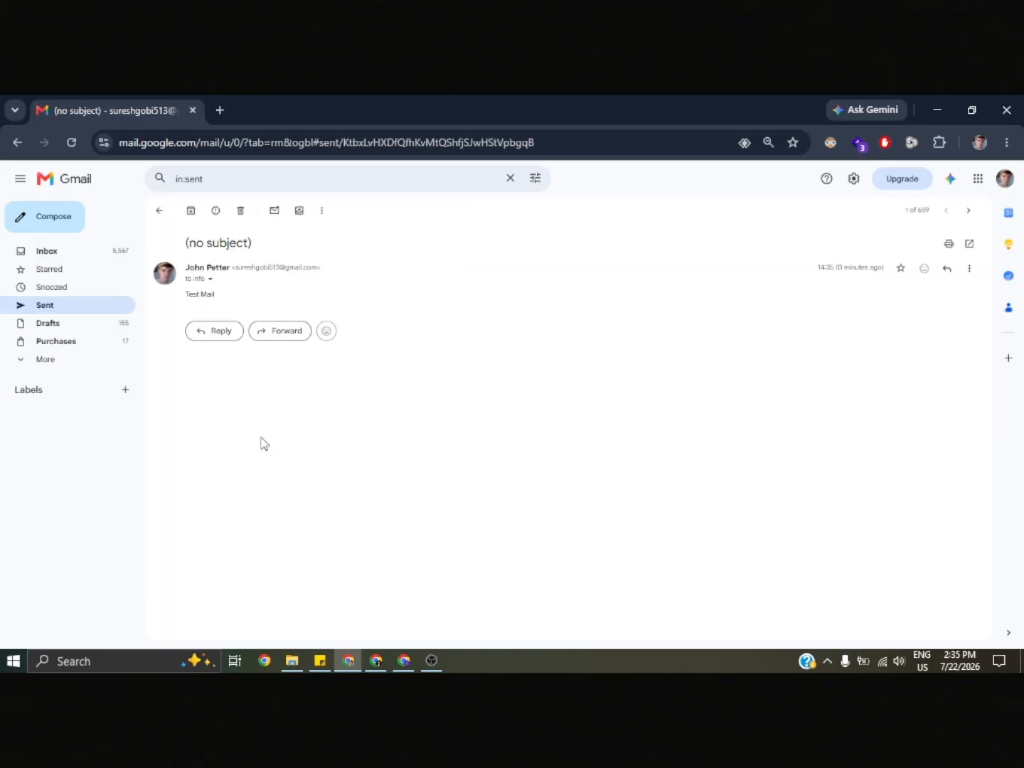
left_click(387, 651)
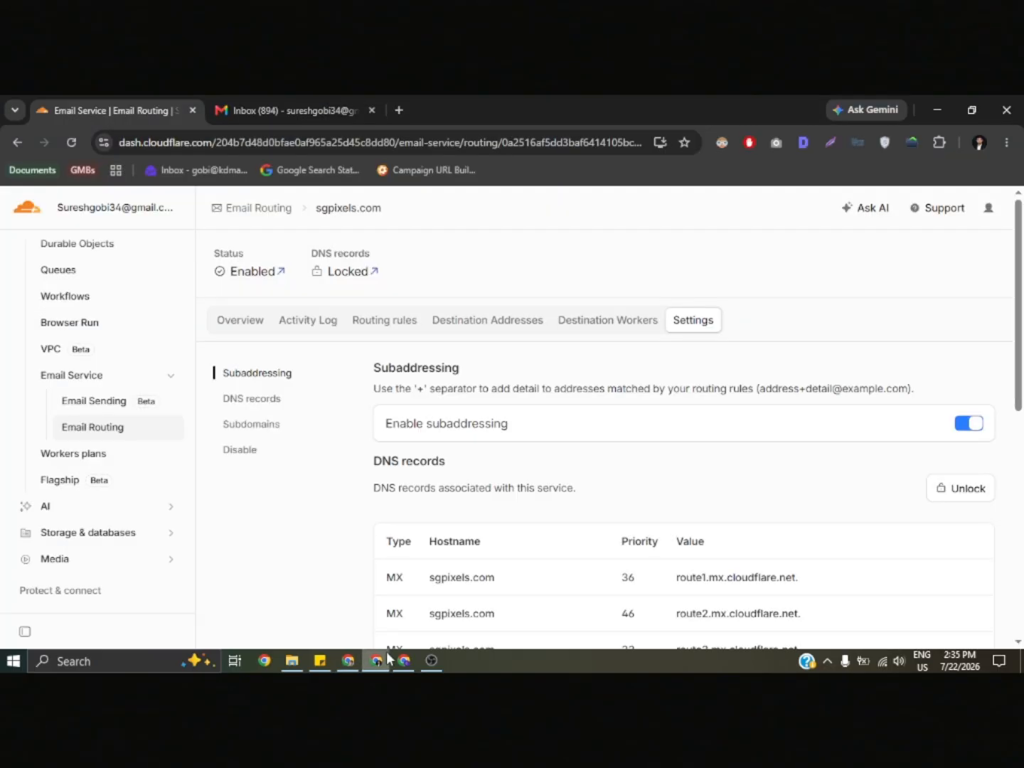
left_click(294, 103)
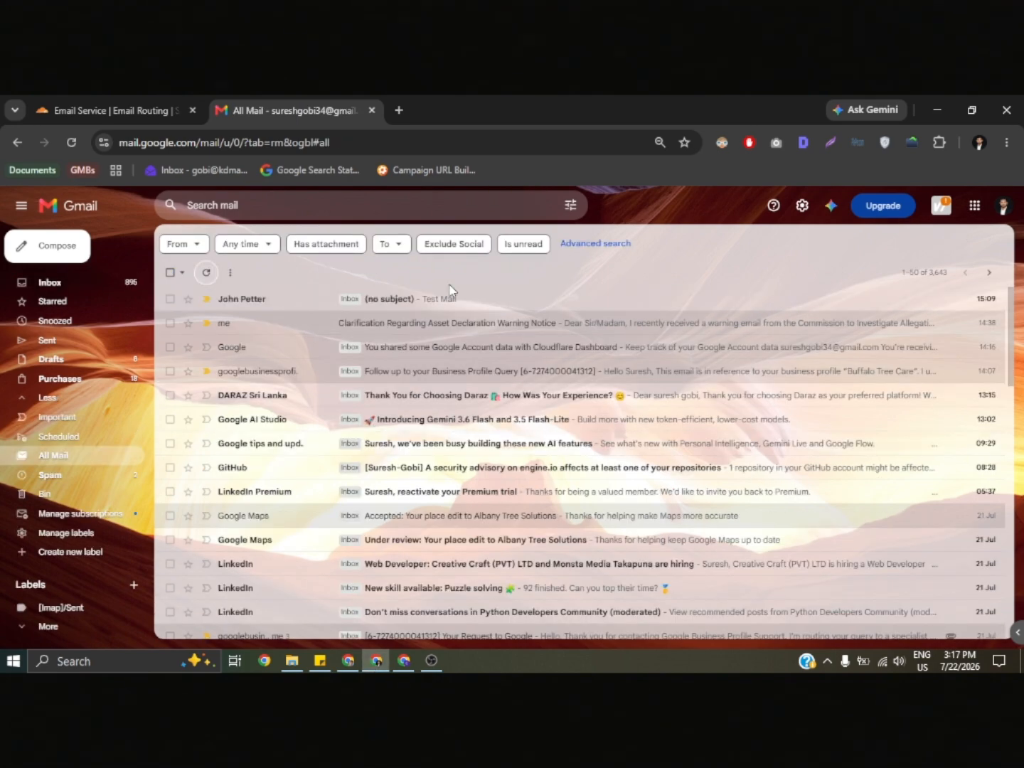
left_click(458, 302)
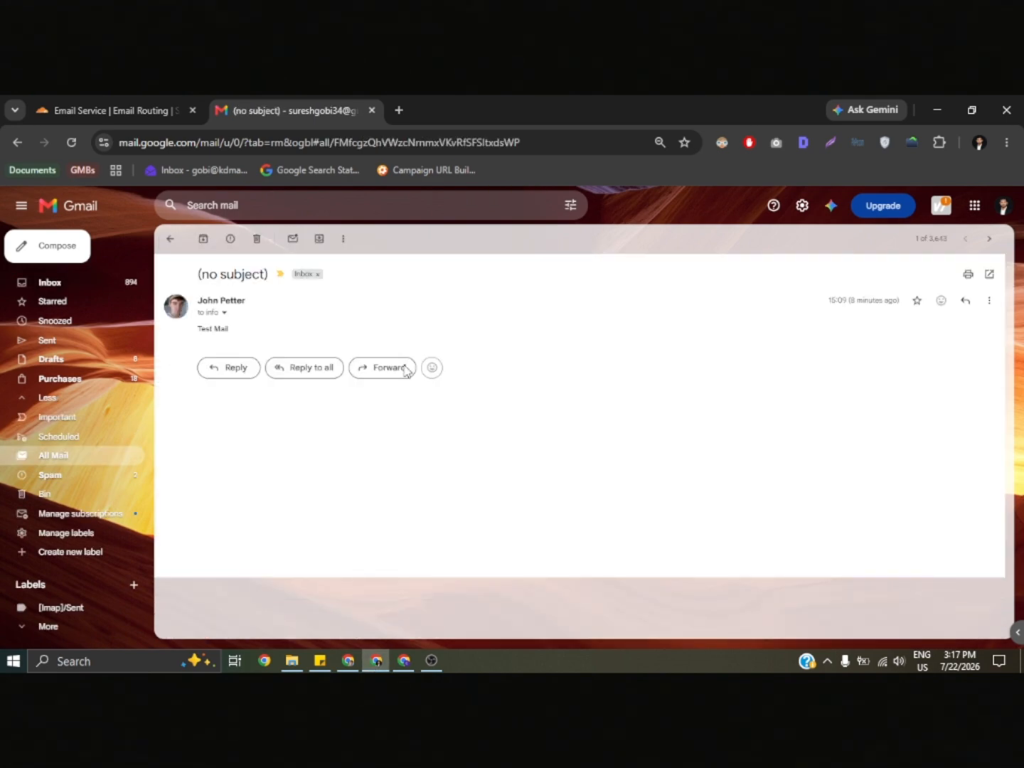
- Return to Cloudflare Email Routing and check the overview analytics and the activity log for the forwarded test messages
left_click(157, 95)
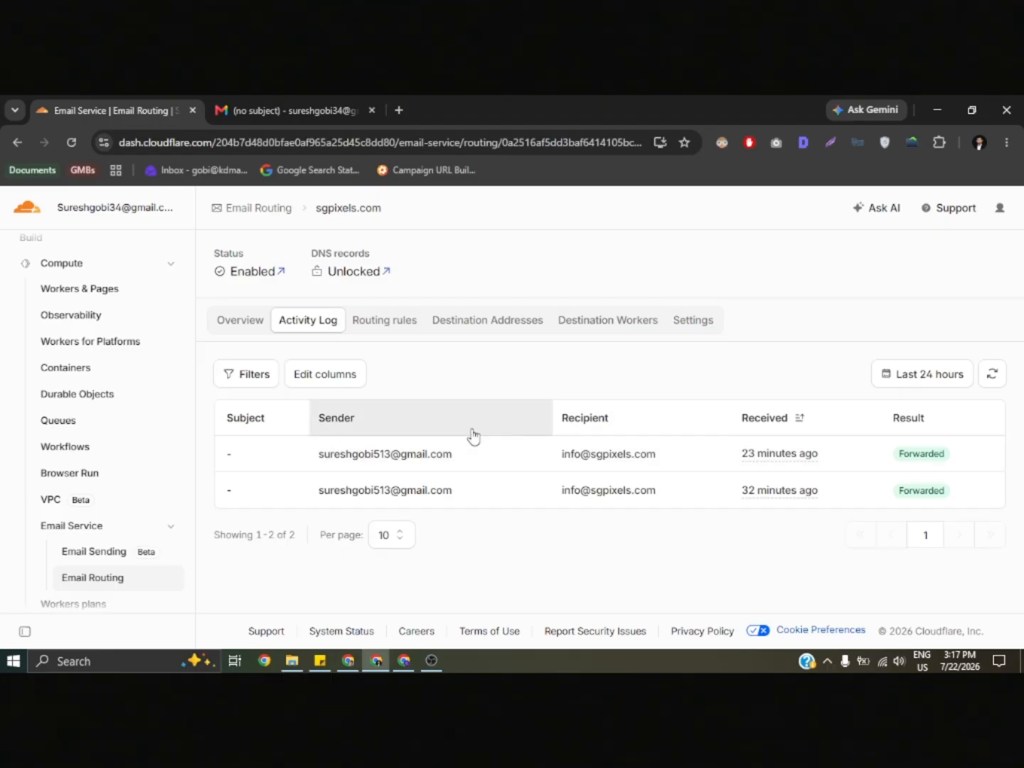
left_click(248, 327)
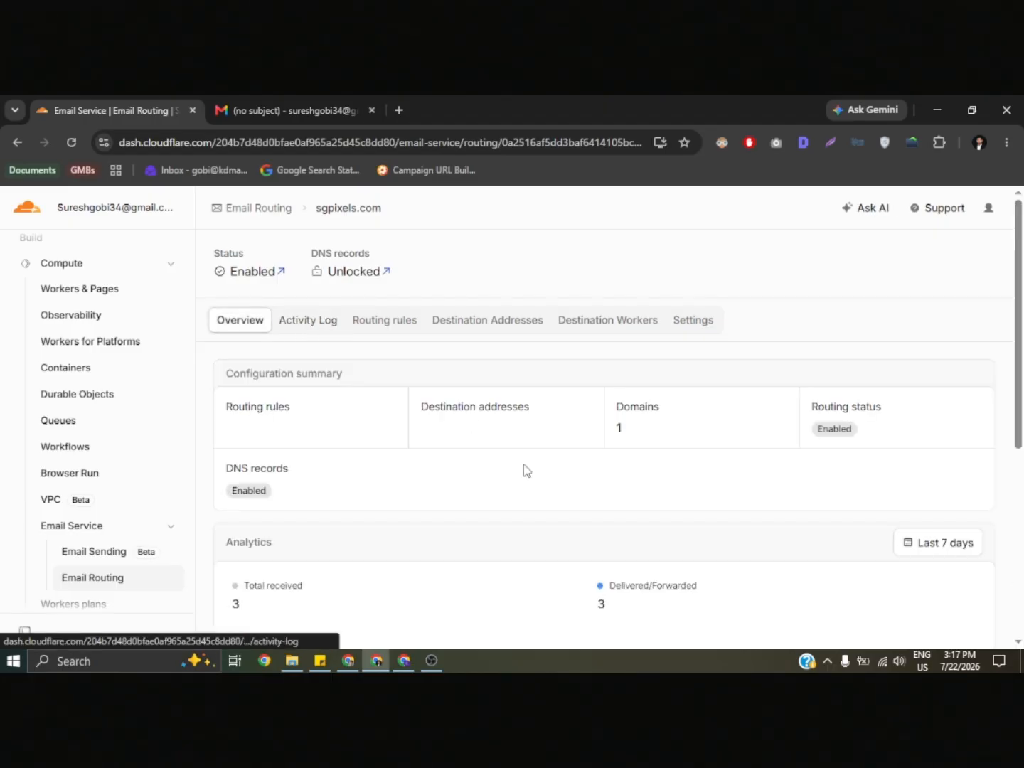
scroll(526, 470, "down", 3)
scroll(497, 469, "down", 2)
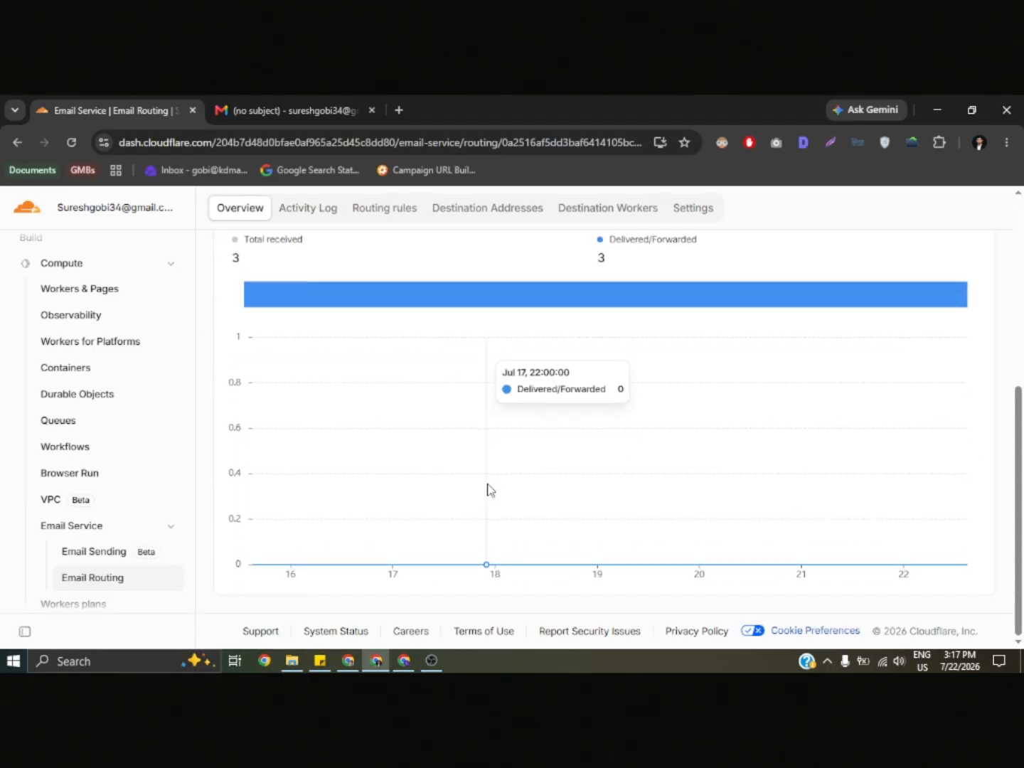
scroll(377, 344, "up", 3)
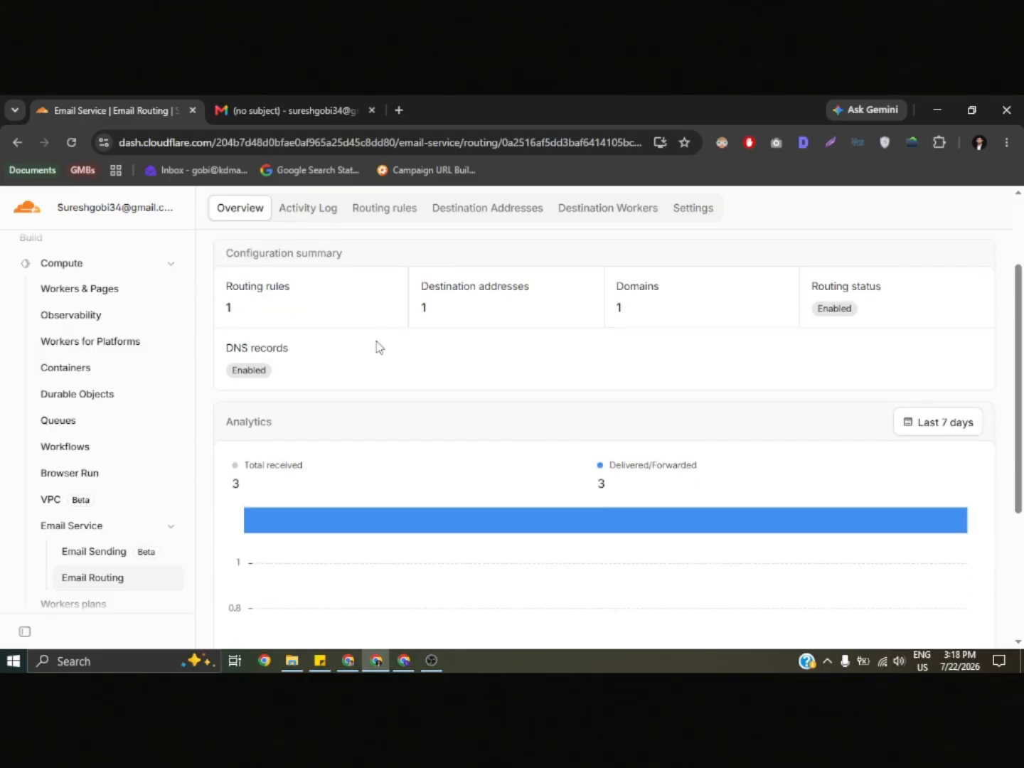
left_click(287, 218)
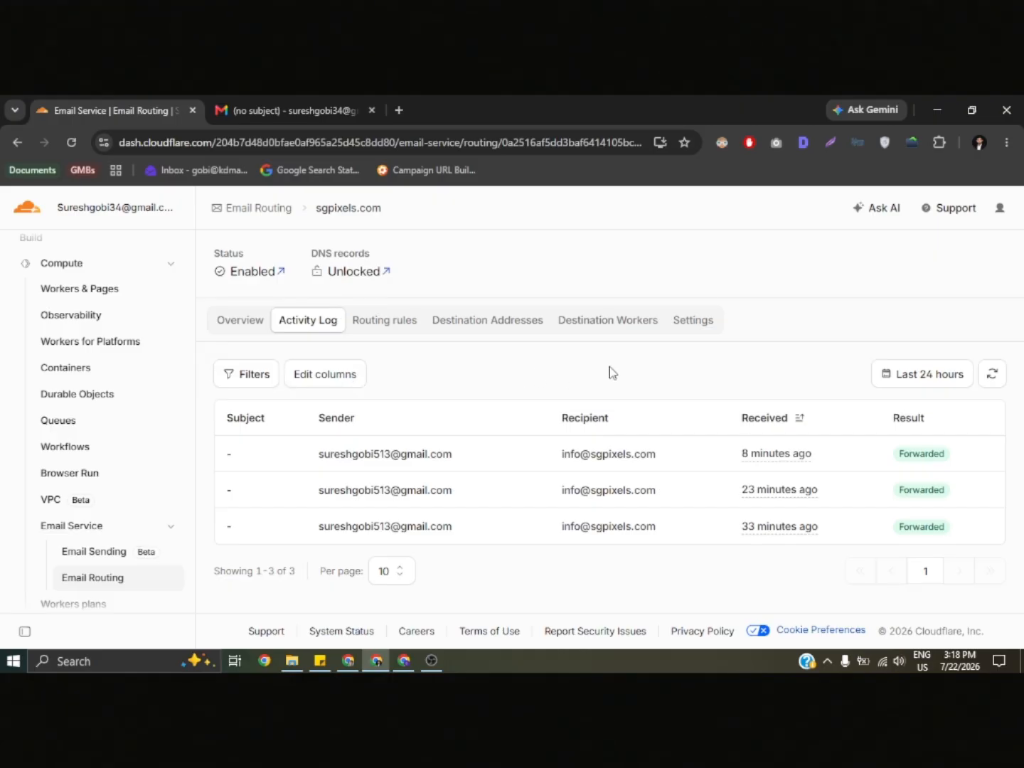
- Recheck the forwarded Test Mail in Gmail, and review the destination address list for sgpixels.com in Cloudflare Email Routing
left_click(324, 113)
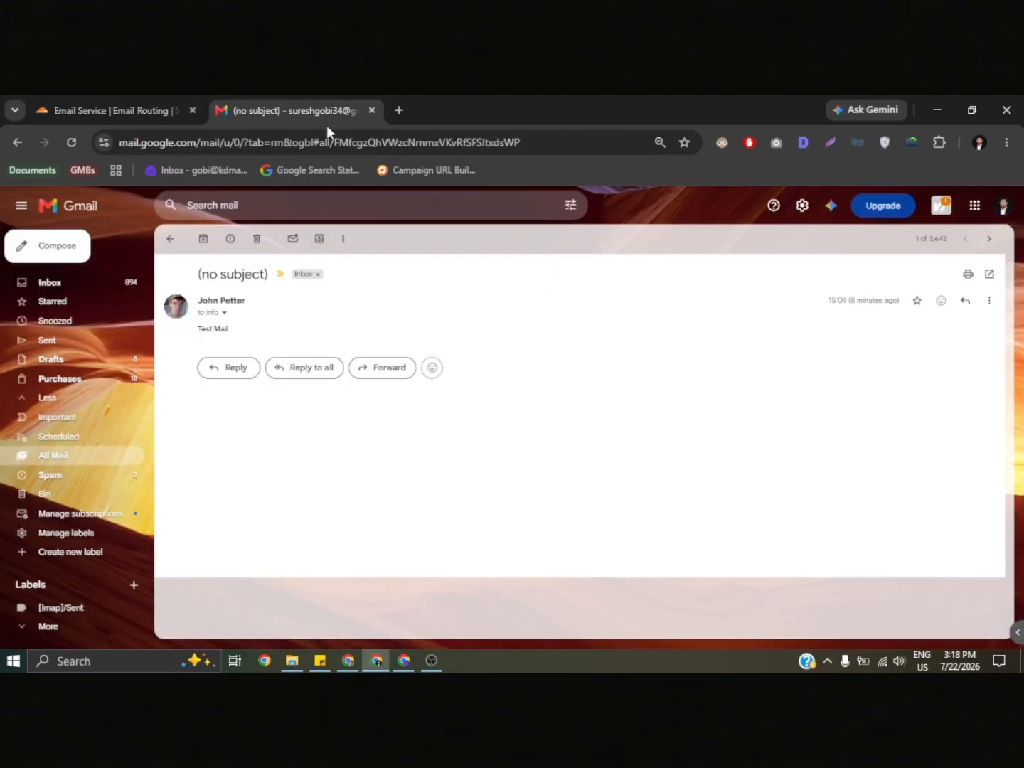
left_click(164, 97)
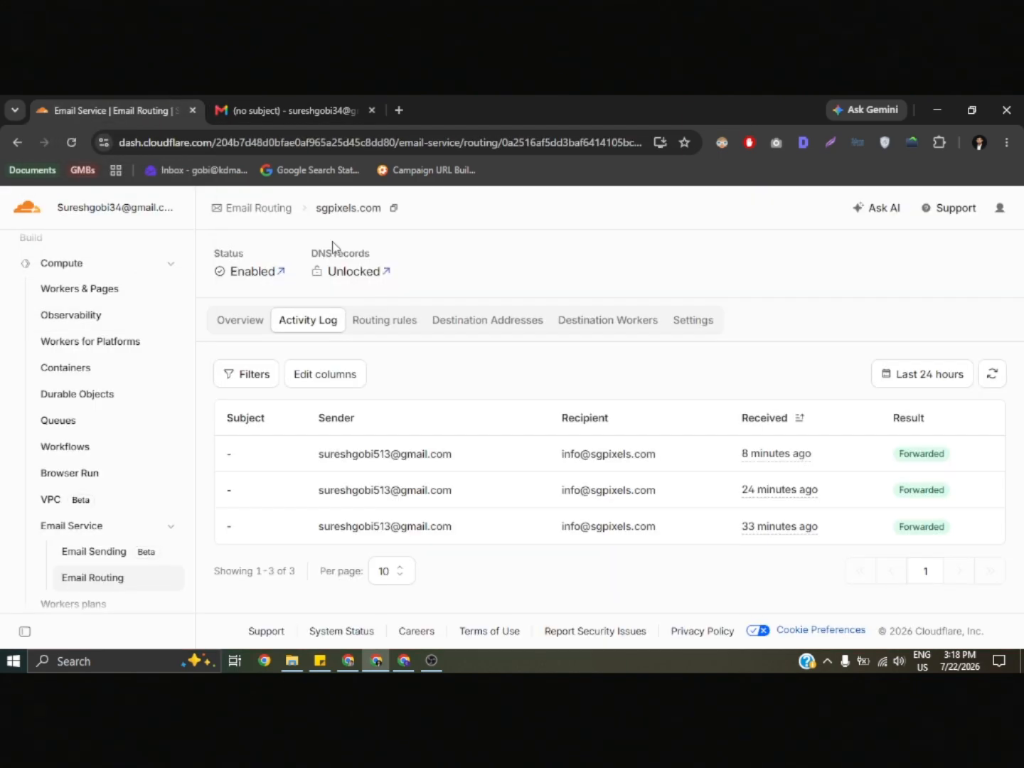
left_click(496, 324)
scroll(521, 382, "down", 1)
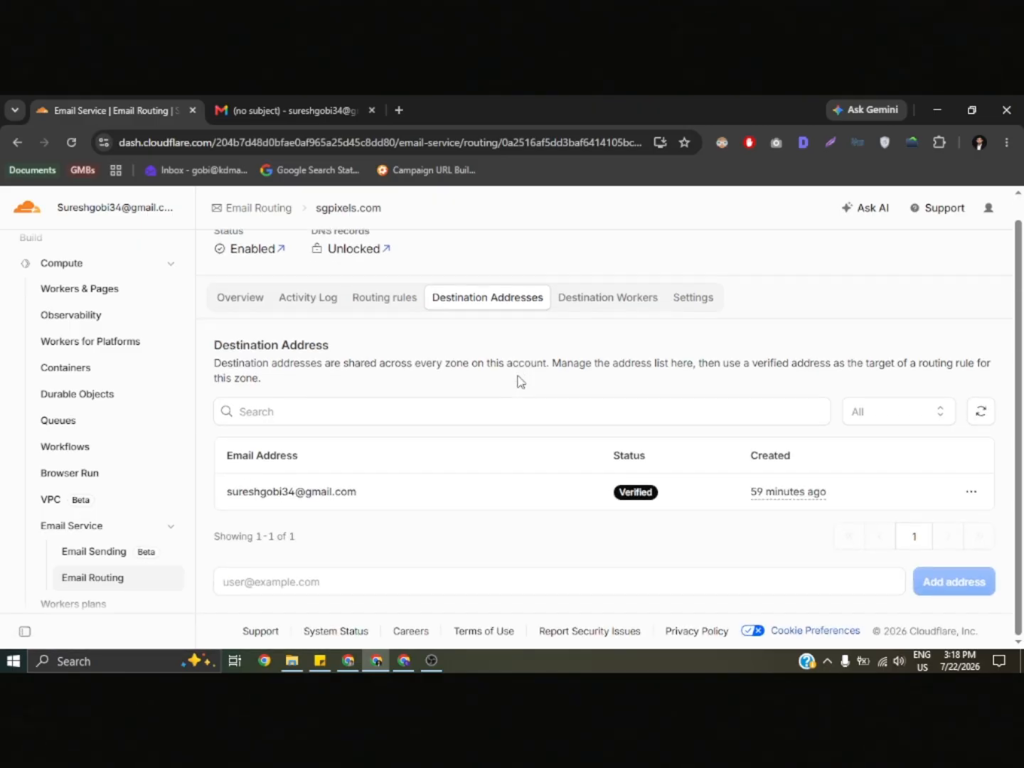
scroll(517, 381, "up", 1)
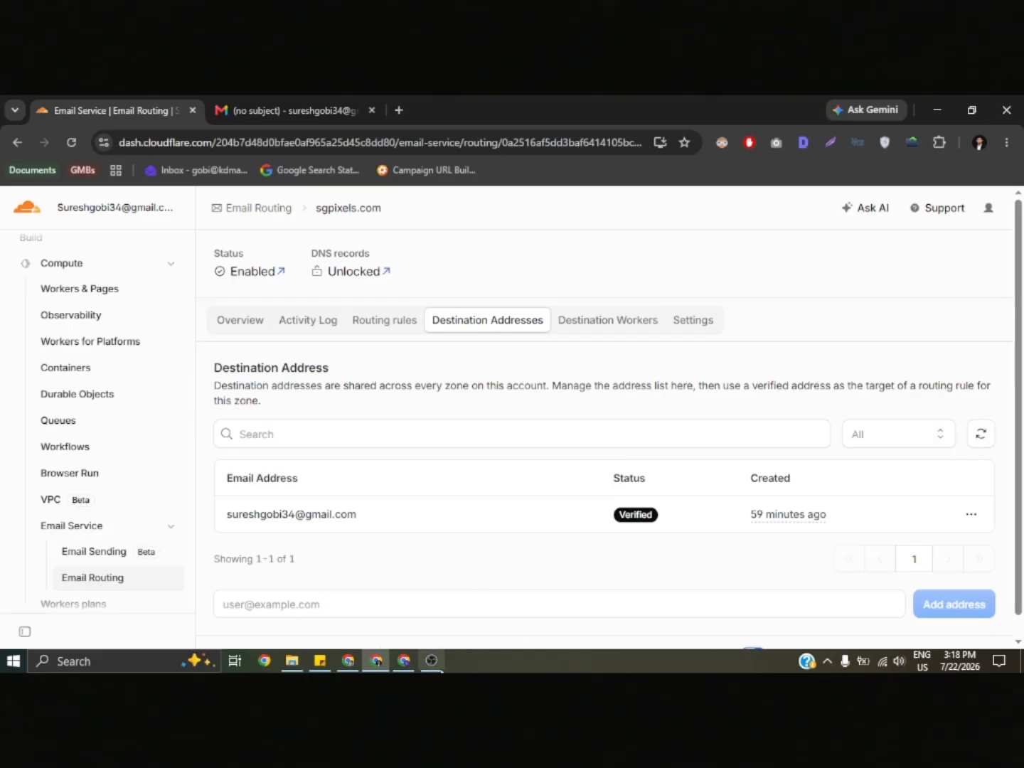
mouse_move(433, 665)
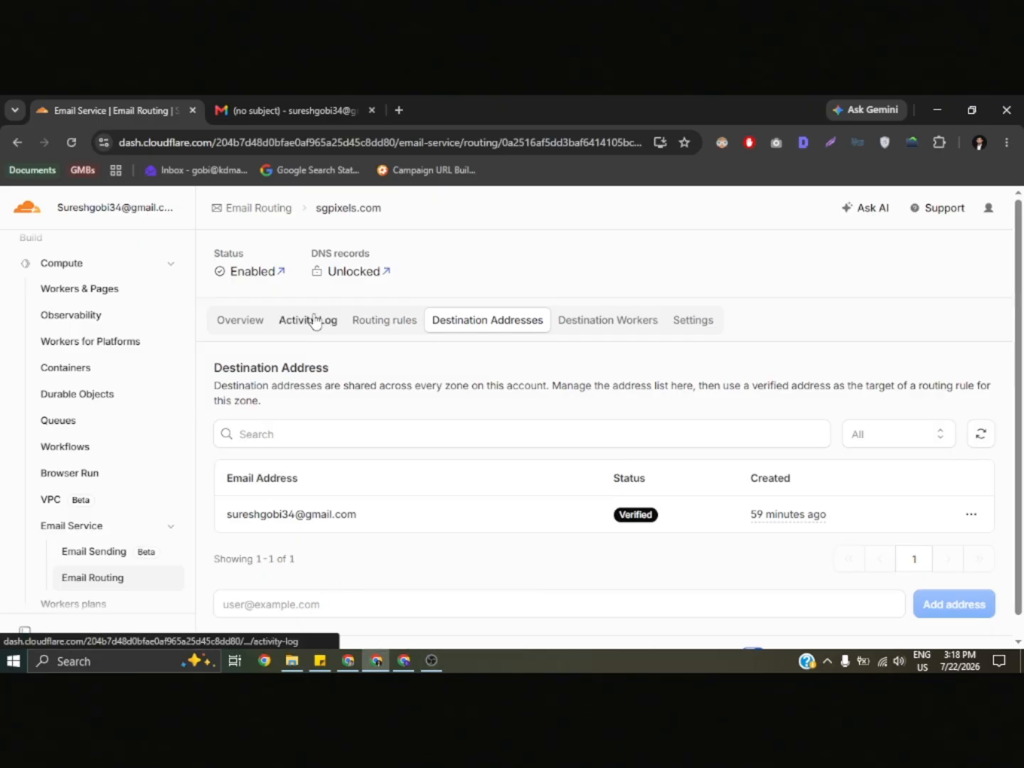
- Review the configuration summary and the received and forwarded mail analytics in the Email Routing overview of sgpixels.com
left_click(253, 322)
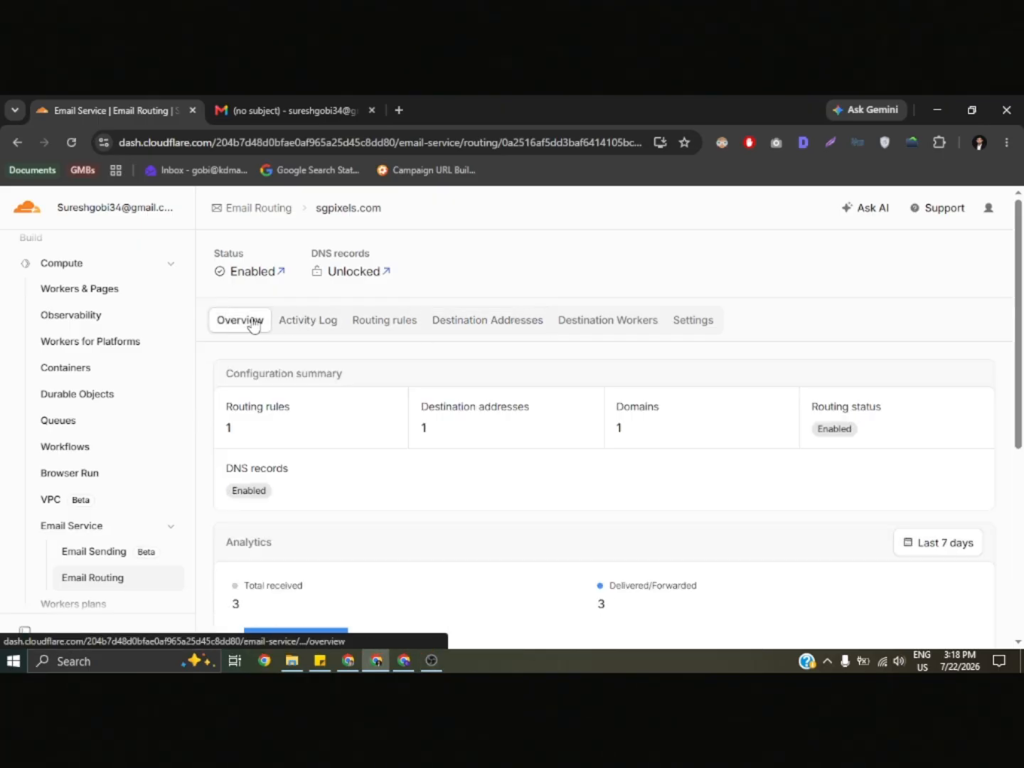
scroll(411, 455, "down", 3)
scroll(411, 455, "down", 1)
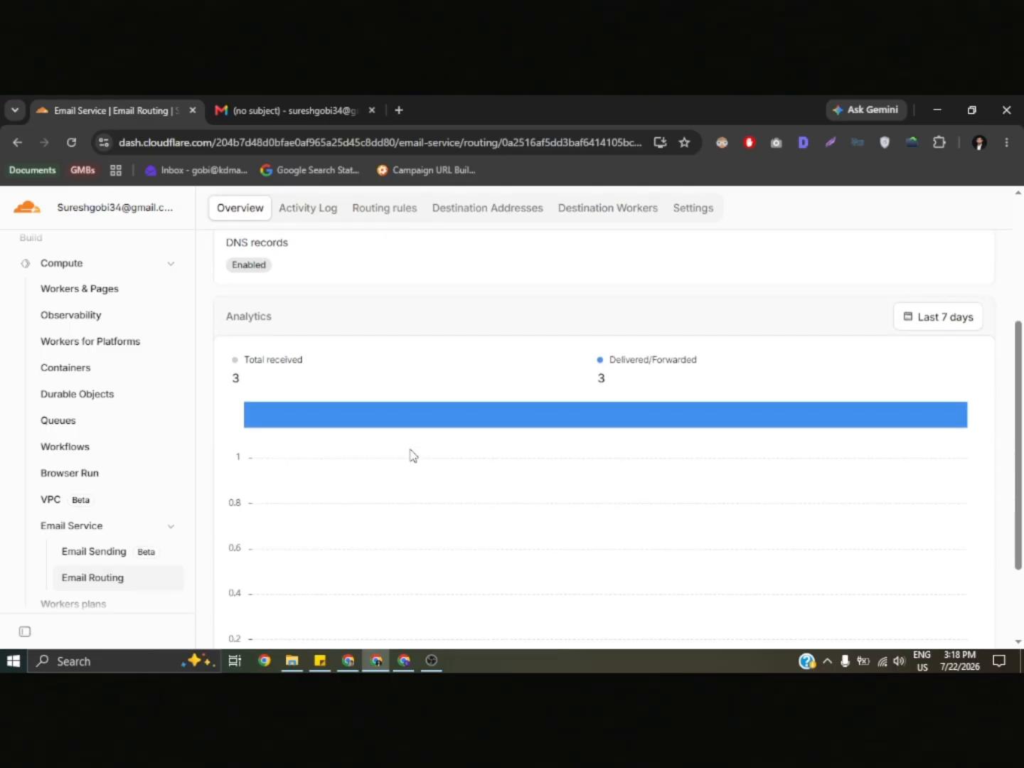
scroll(411, 455, "up", 1)
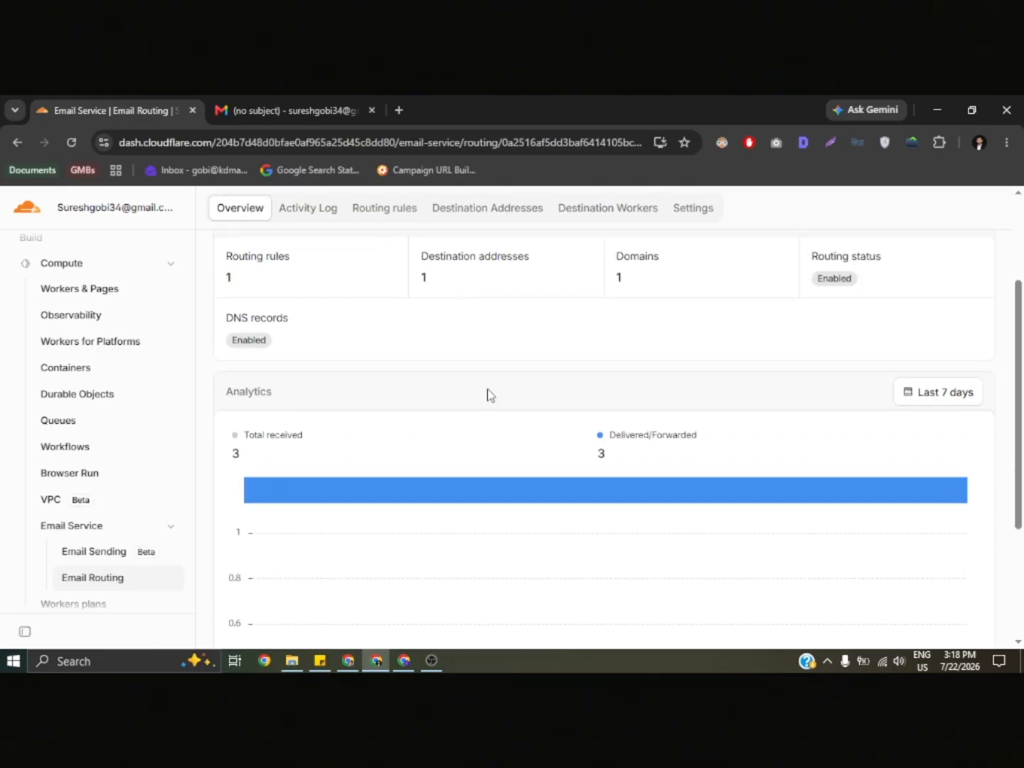